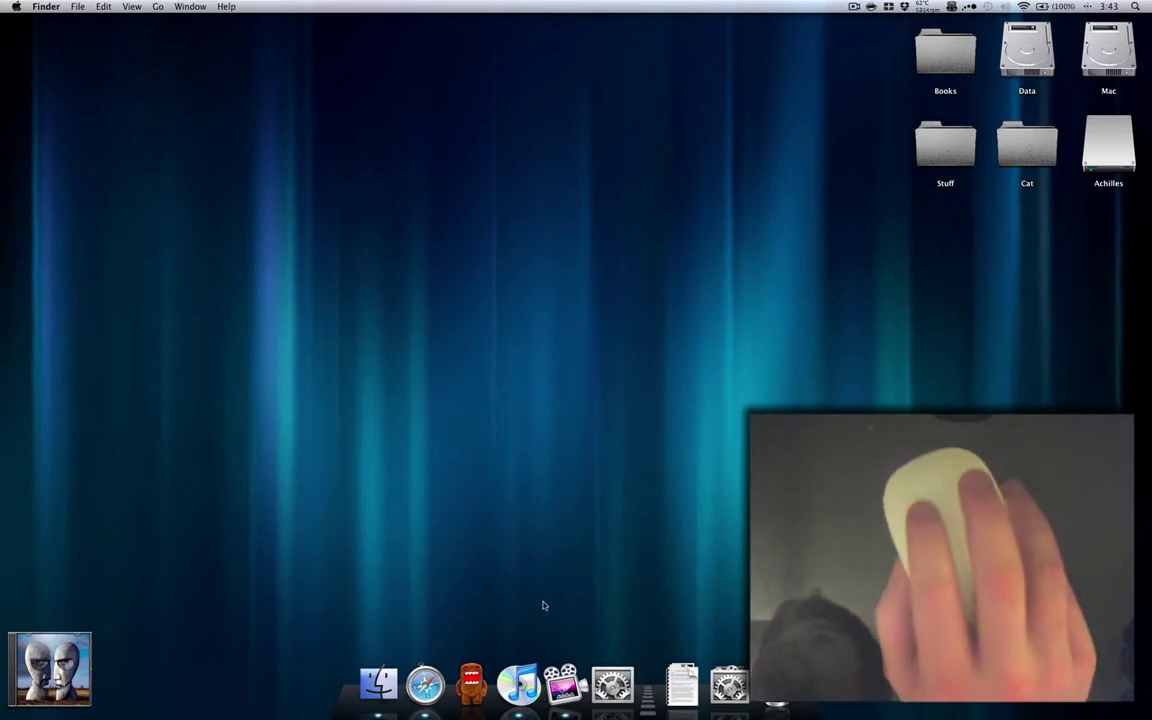
Play Marooned in iTunes, pause and resume it, and leave it paused at 0:16.
{"action": "left_click", "coordinate": [518, 683]}
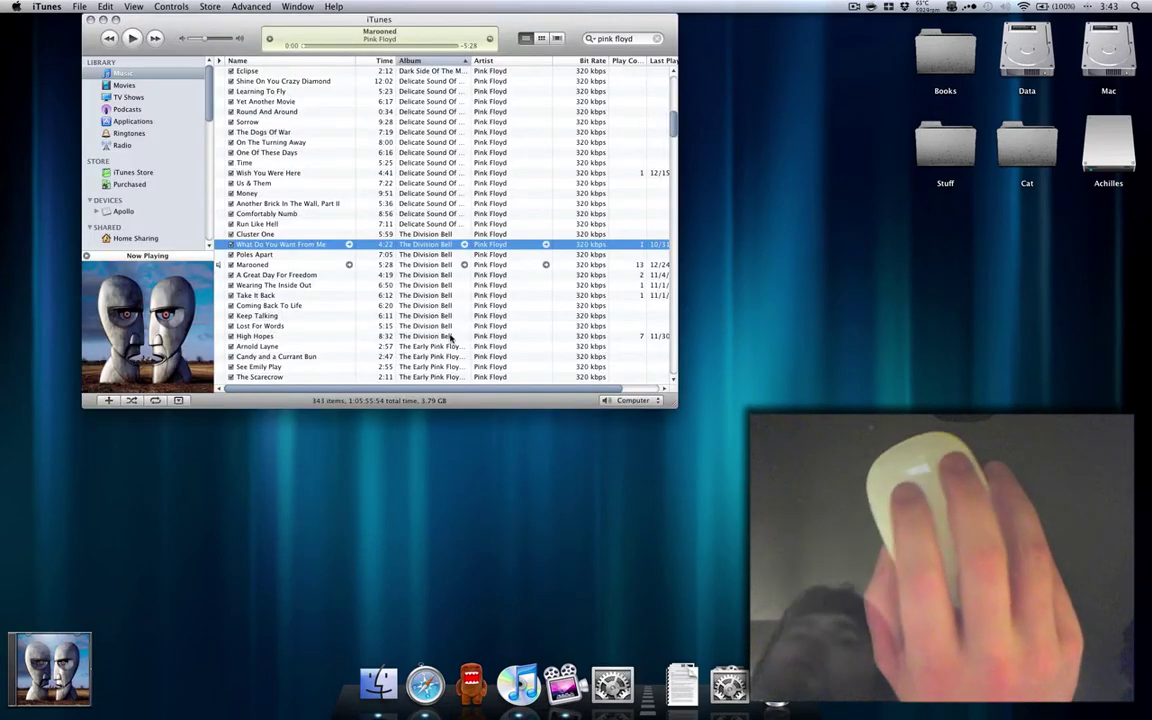
{"action": "key", "text": "space"}
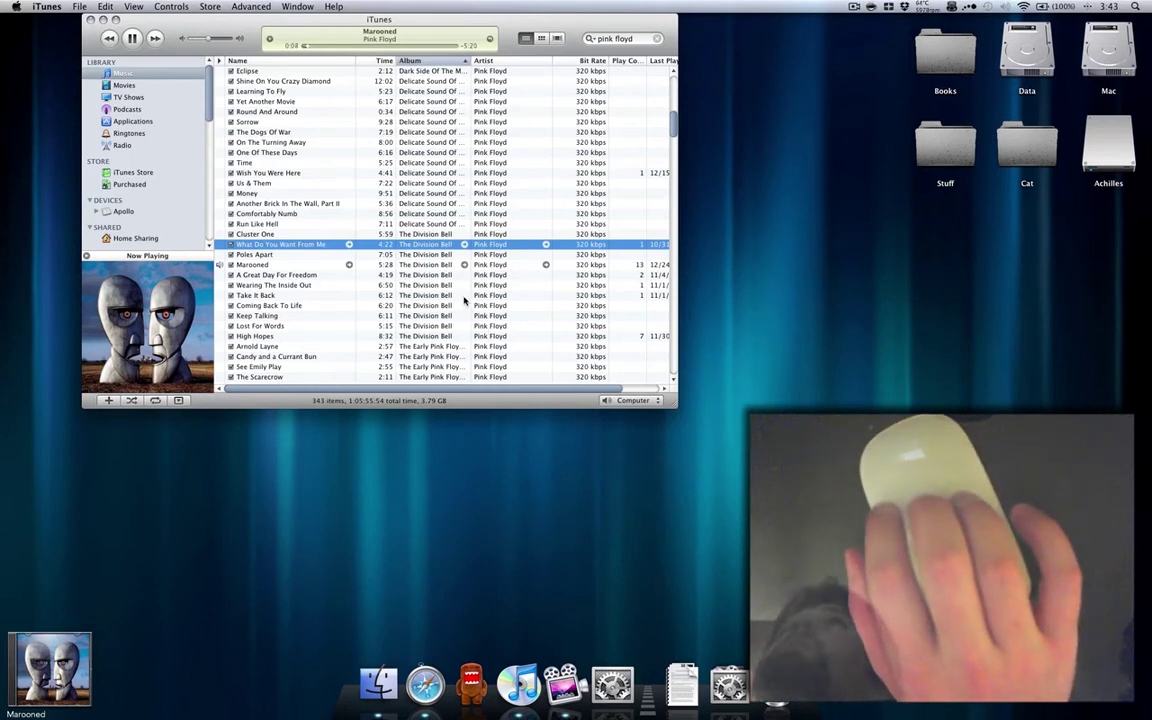
{"action": "scroll", "coordinate": [464, 300], "scroll_direction": "down", "scroll_amount": 10}
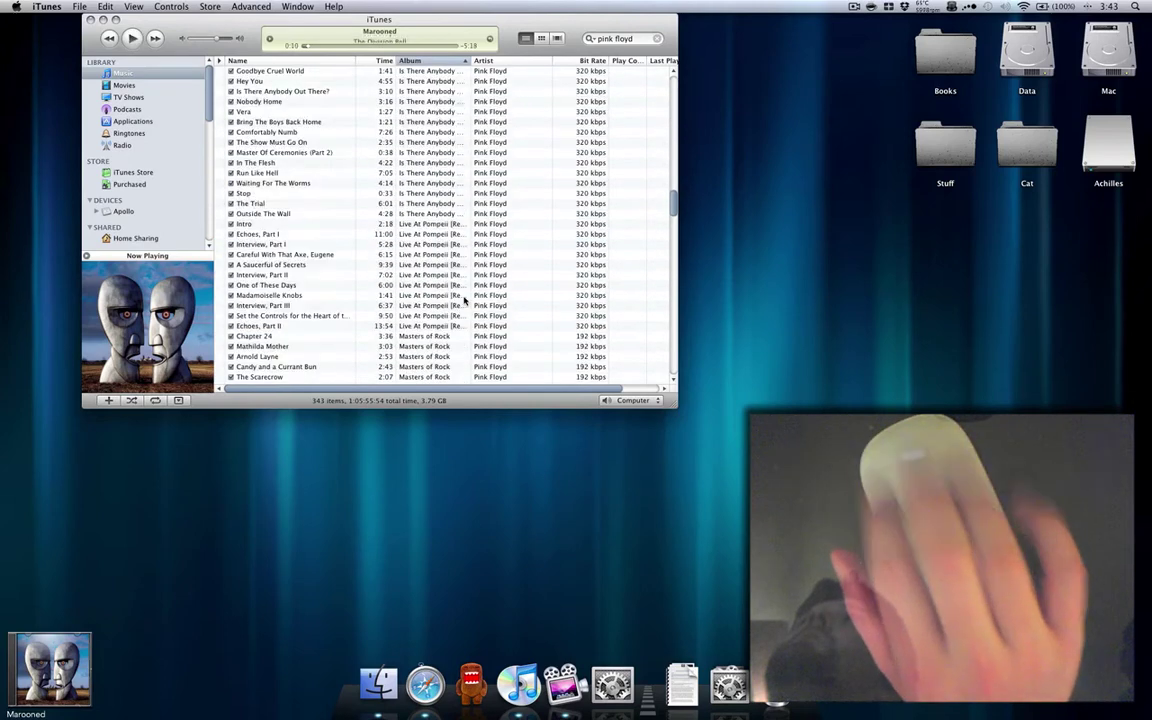
{"action": "key", "text": "space"}
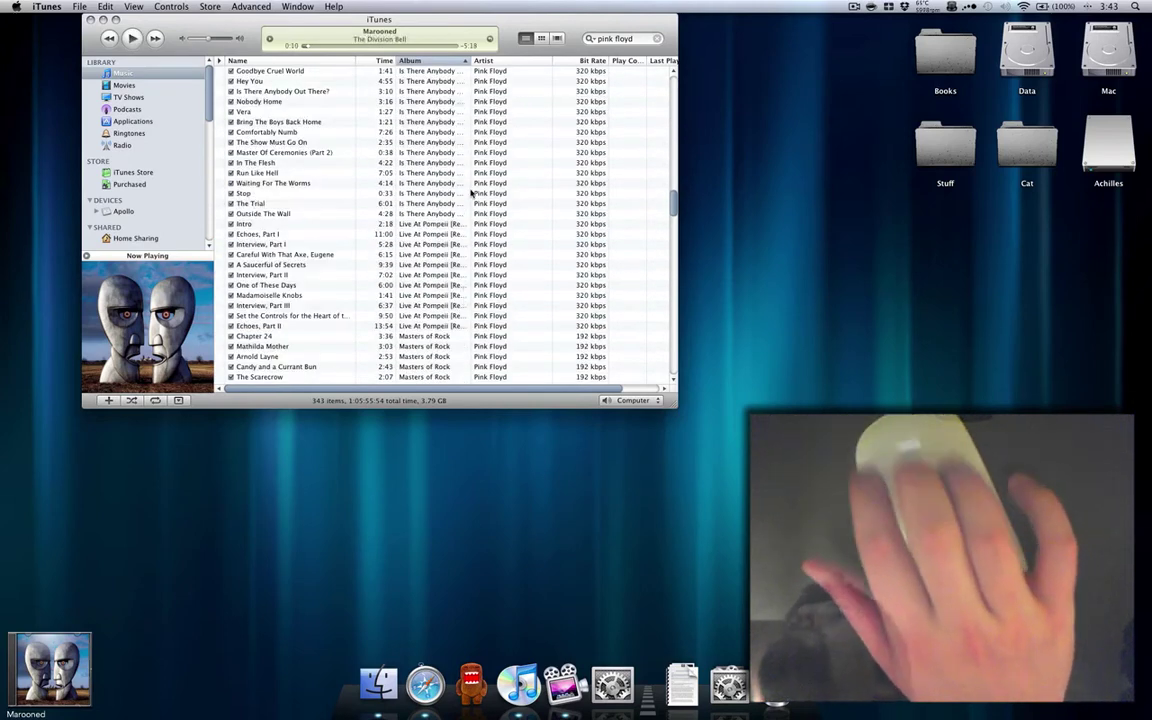
{"action": "scroll", "coordinate": [458, 215], "scroll_direction": "up", "scroll_amount": 10}
{"action": "key", "text": "space"}
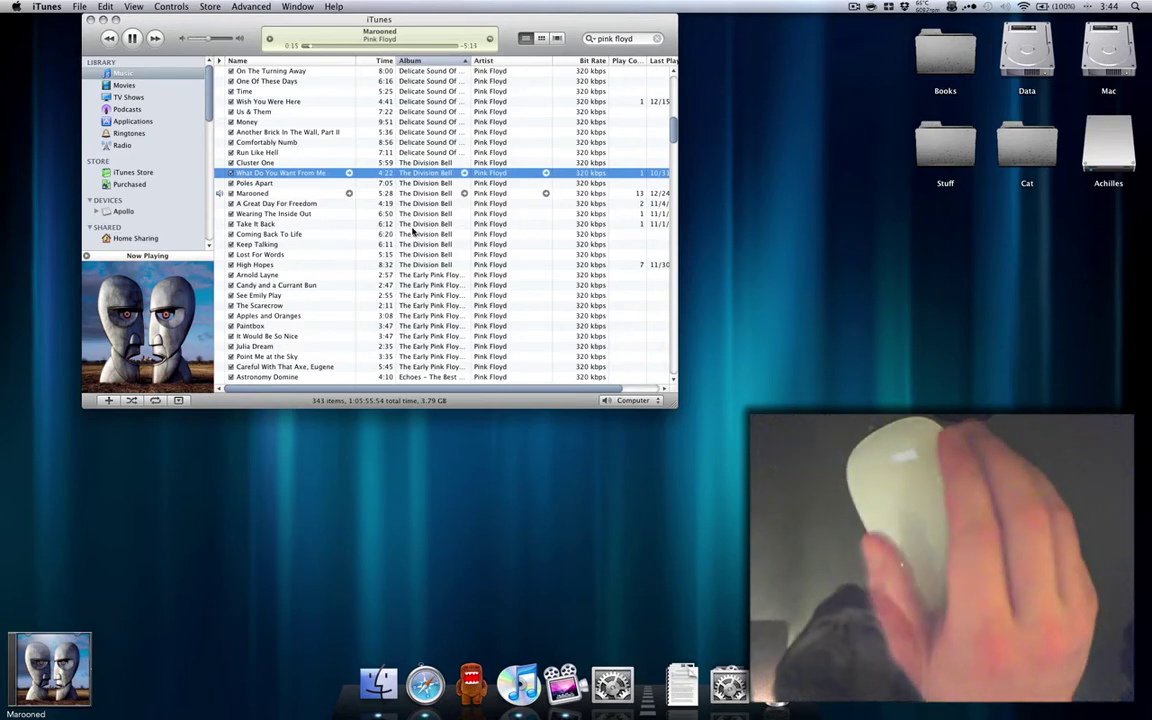
{"action": "key", "text": "space"}
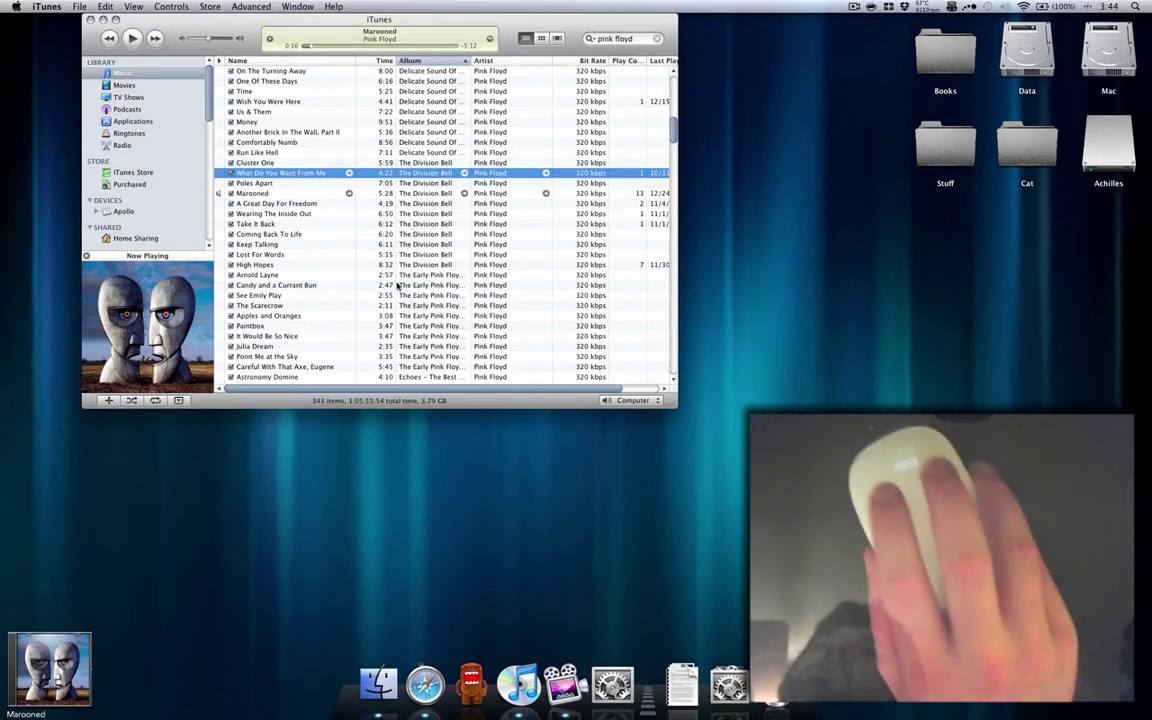
Bring Safari forward, then close both the Safari and iTunes windows.
{"action": "left_click", "coordinate": [425, 683]}
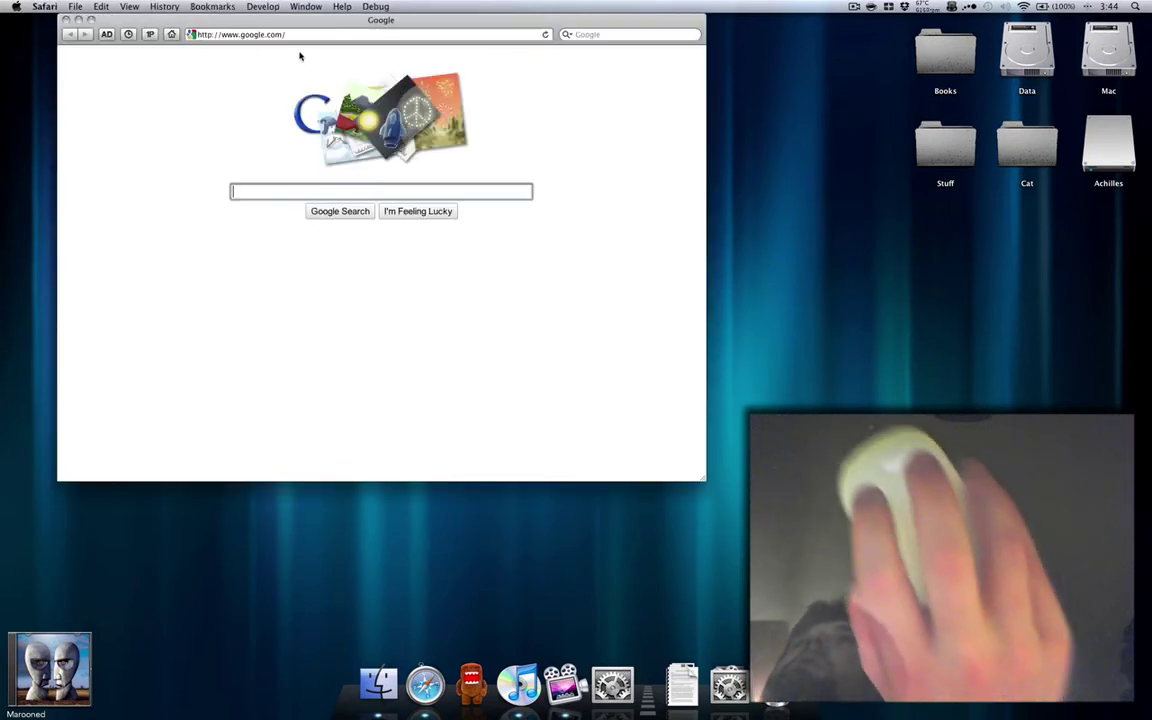
{"action": "left_click", "coordinate": [70, 19]}
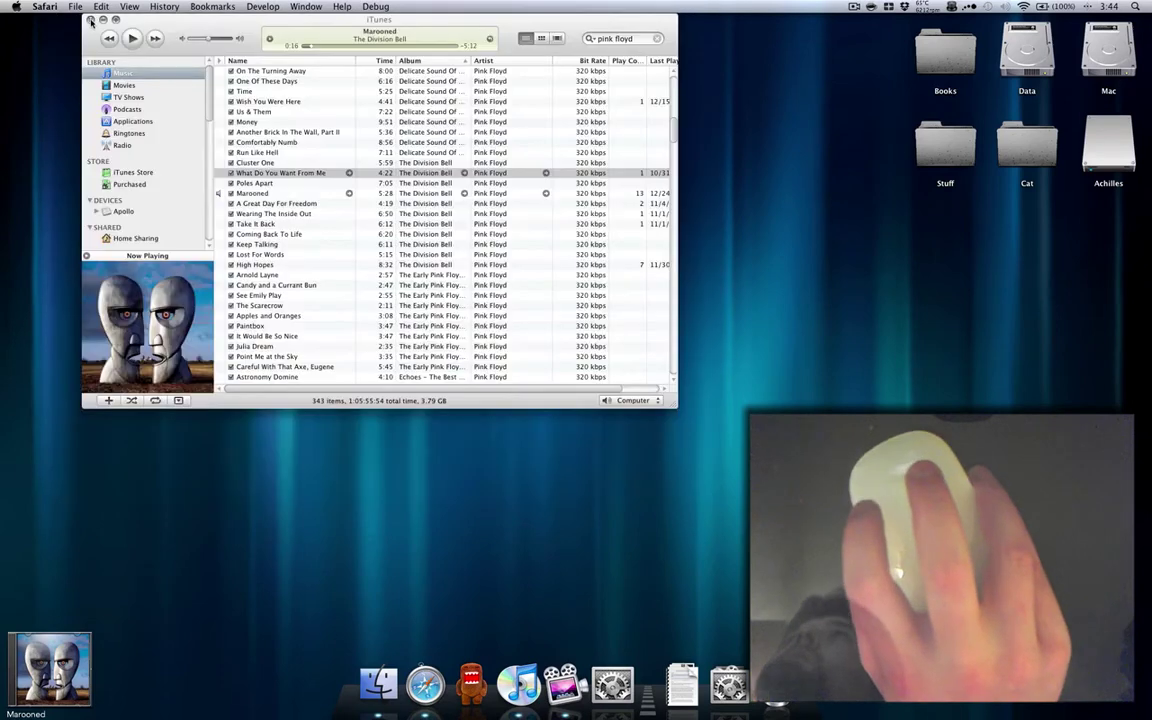
{"action": "left_click", "coordinate": [80, 17]}
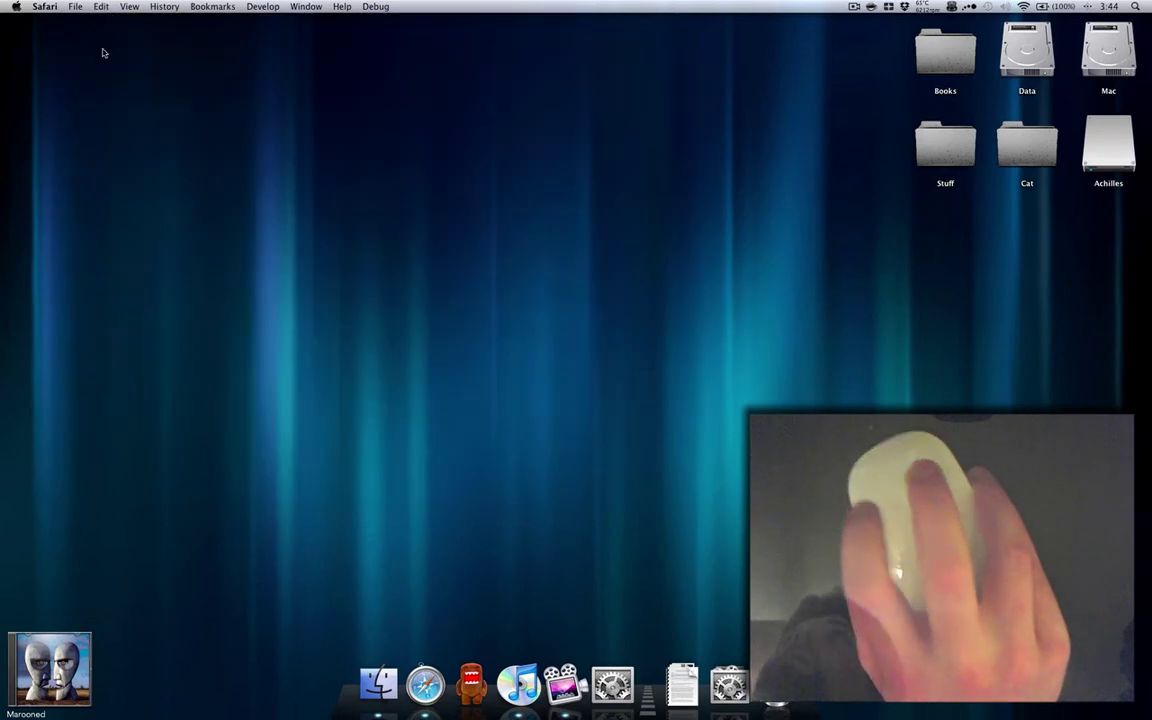
Repeatedly show and dismiss the desktop's shortcut menu at several spots.
{"action": "right_click", "coordinate": [794, 237]}
{"action": "right_click", "coordinate": [679, 251]}
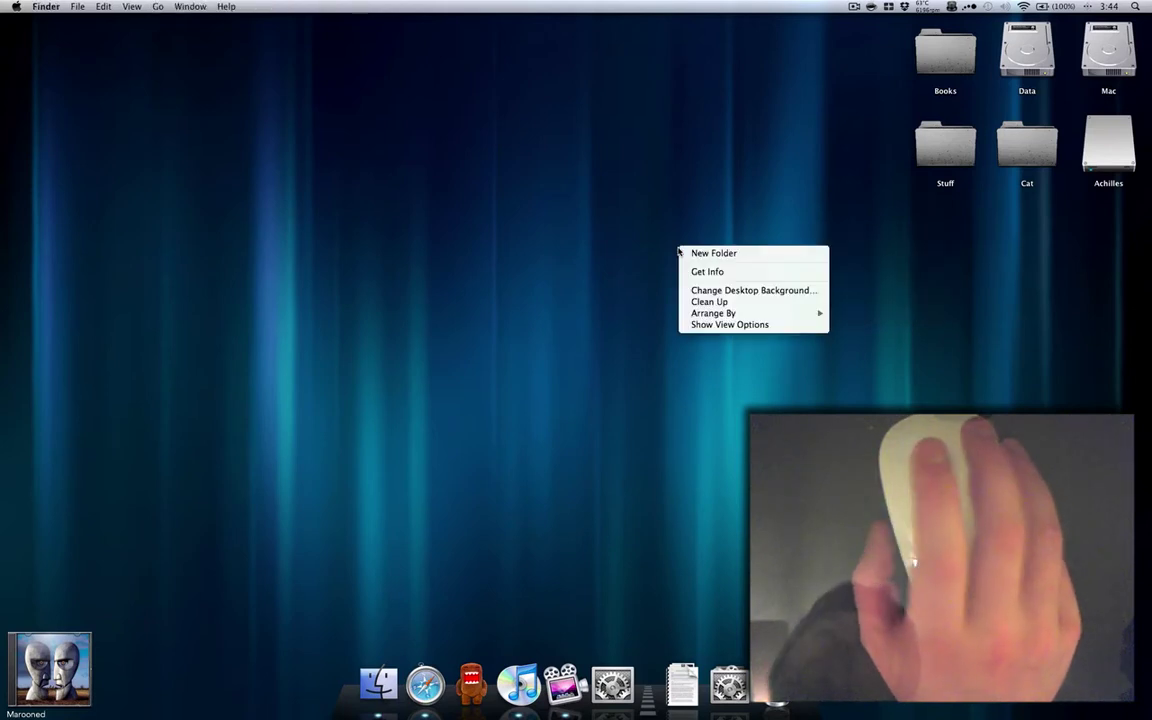
{"action": "left_click", "coordinate": [677, 251]}
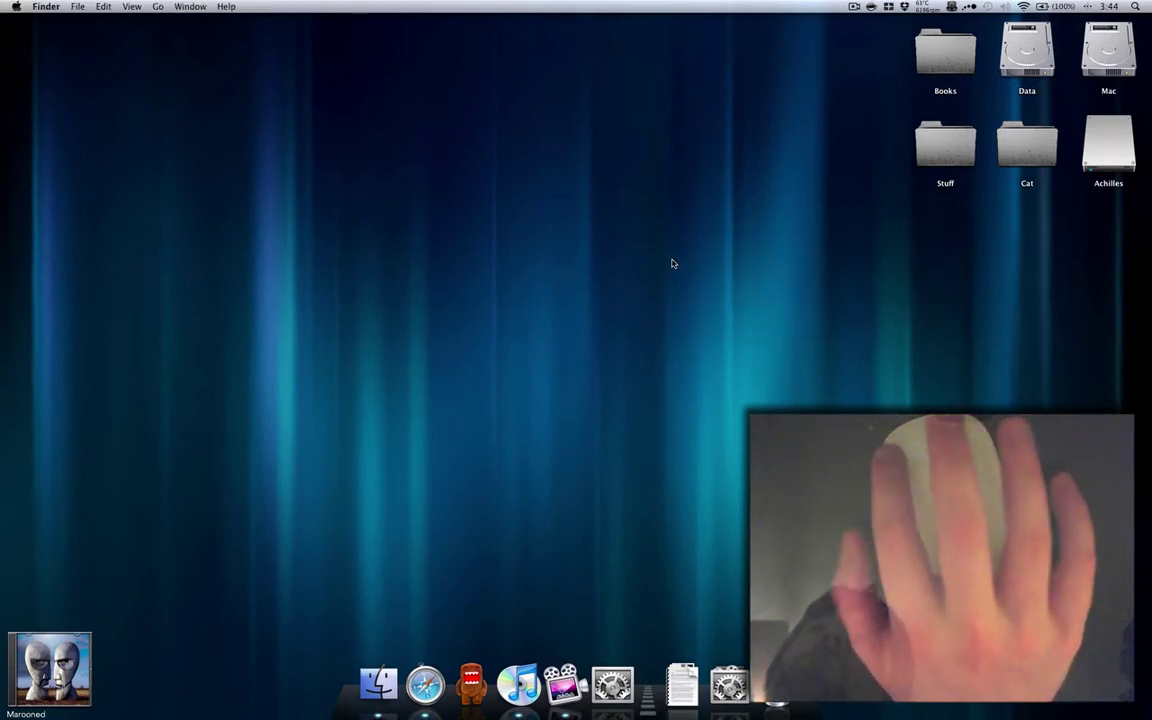
{"action": "right_click", "coordinate": [672, 263]}
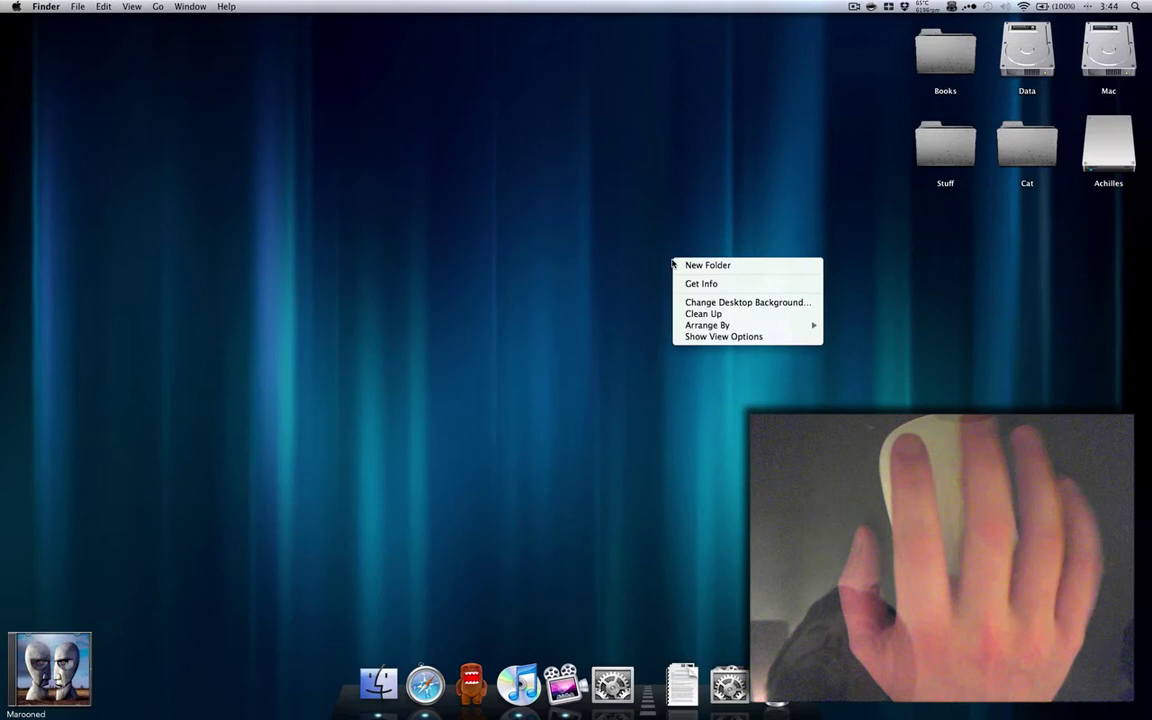
{"action": "left_click", "coordinate": [672, 265]}
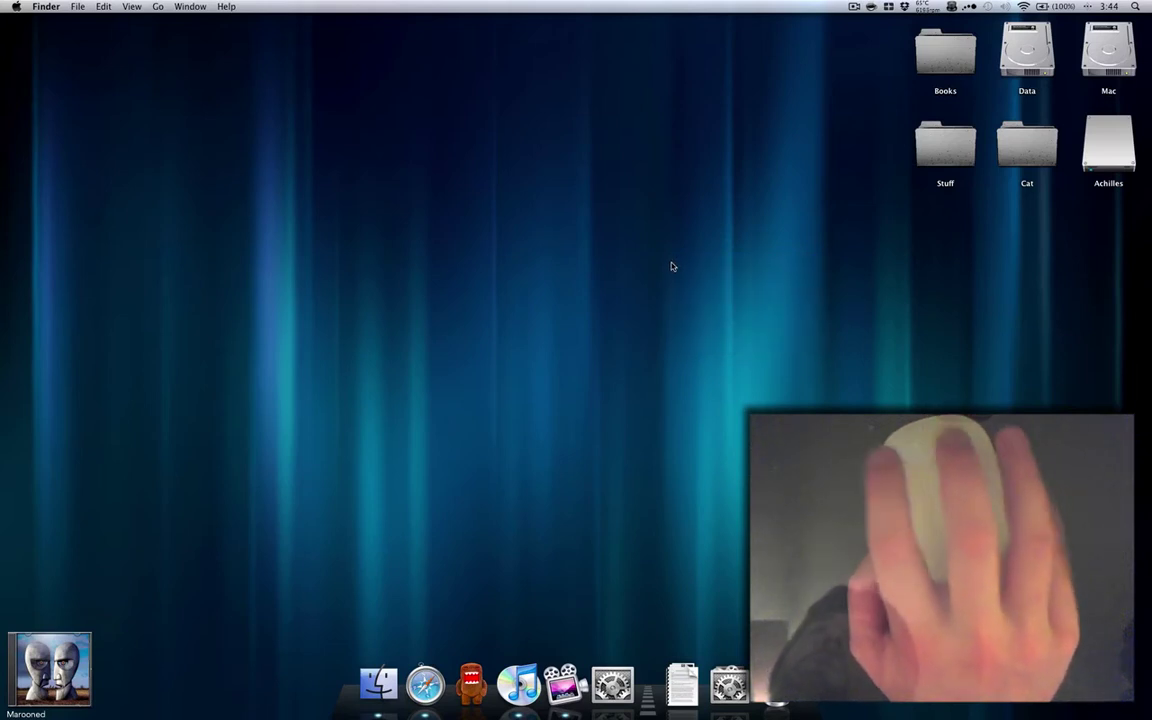
{"action": "right_click", "coordinate": [672, 266]}
{"action": "left_click", "coordinate": [603, 278]}
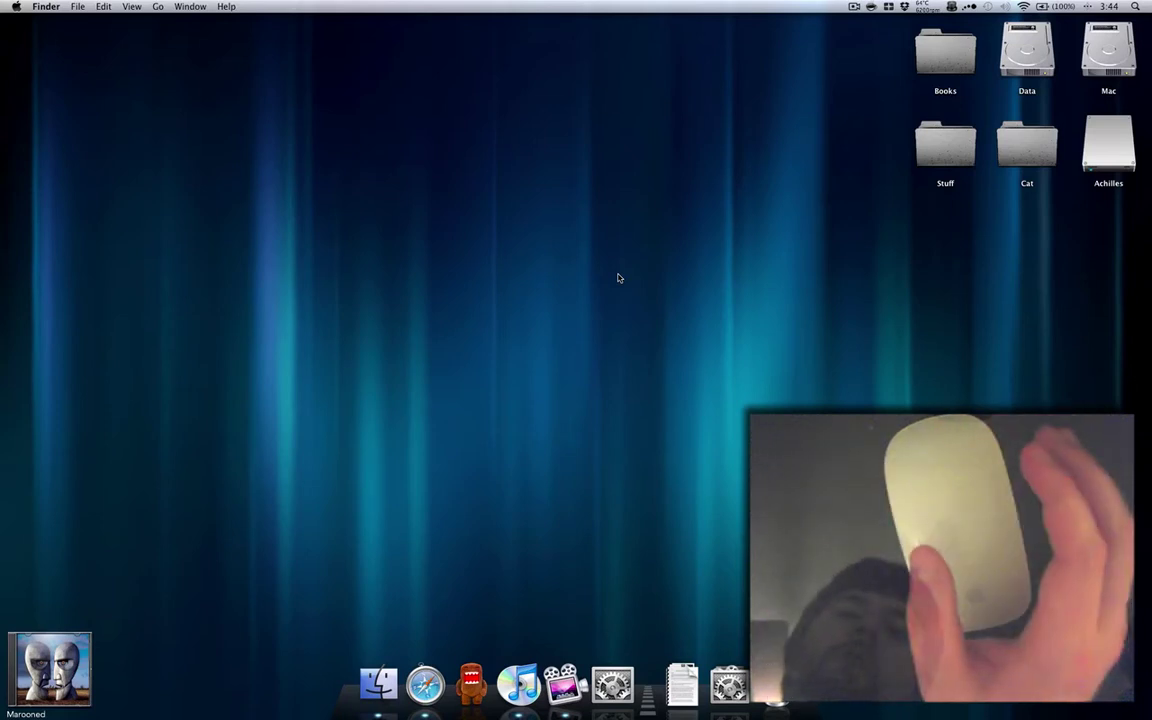
{"action": "right_click", "coordinate": [605, 282]}
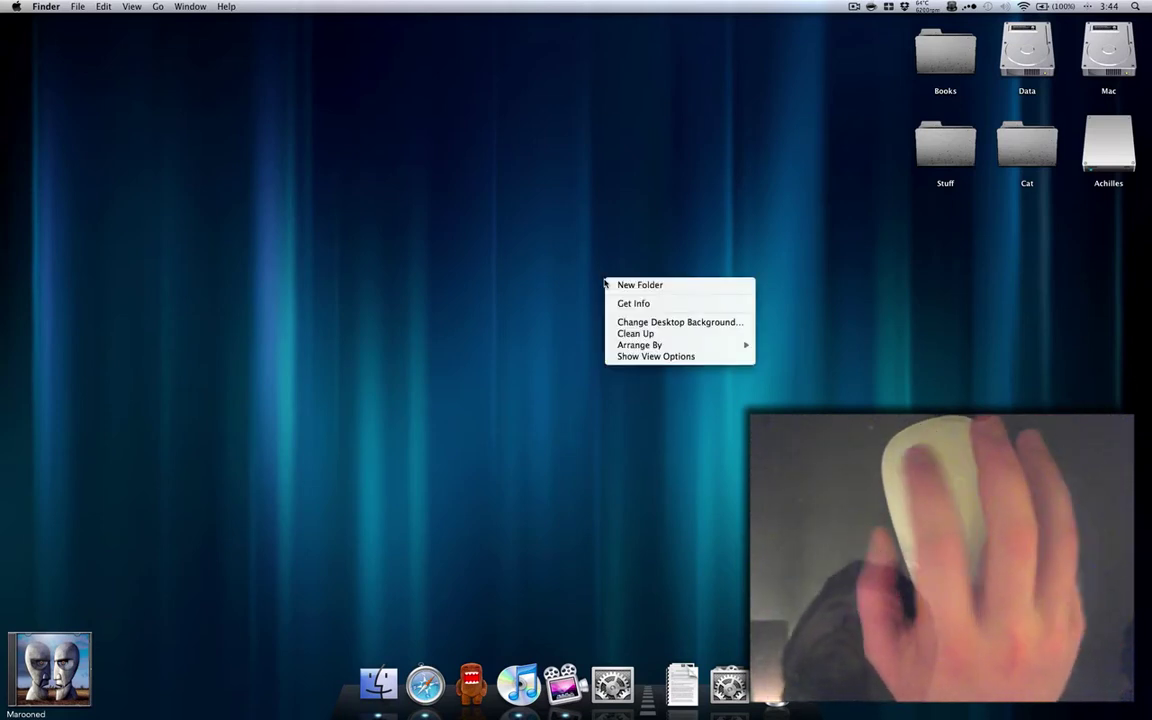
{"action": "left_click", "coordinate": [600, 283]}
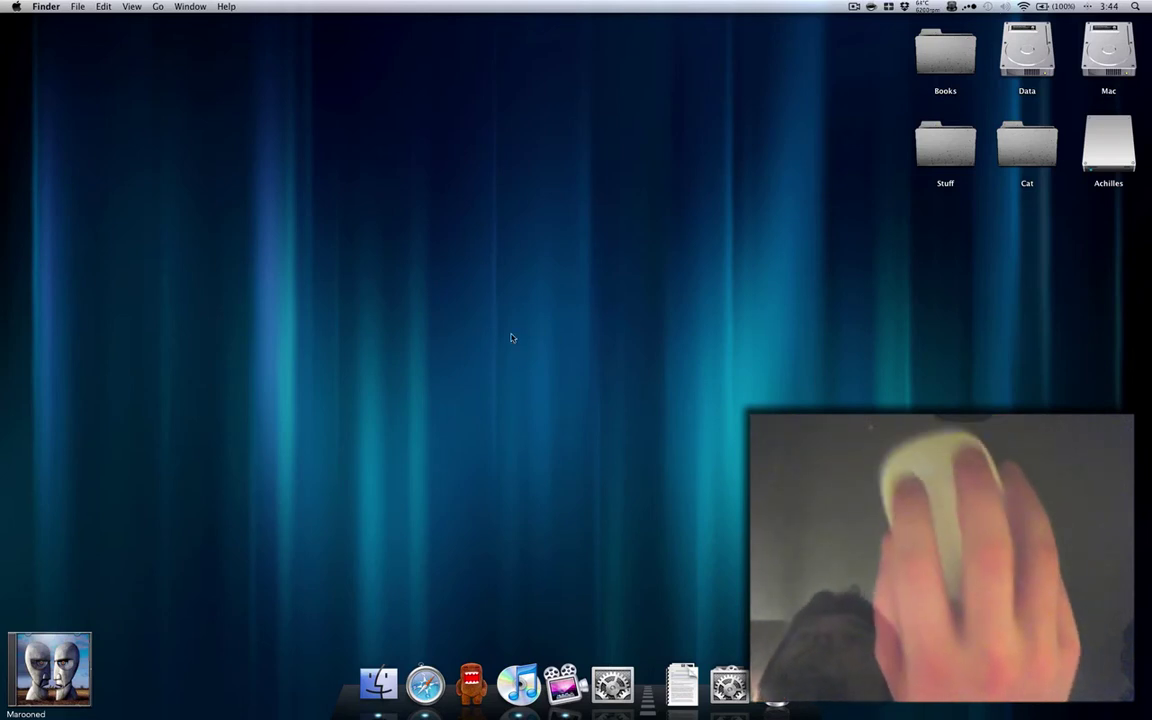
{"action": "right_click", "coordinate": [604, 419]}
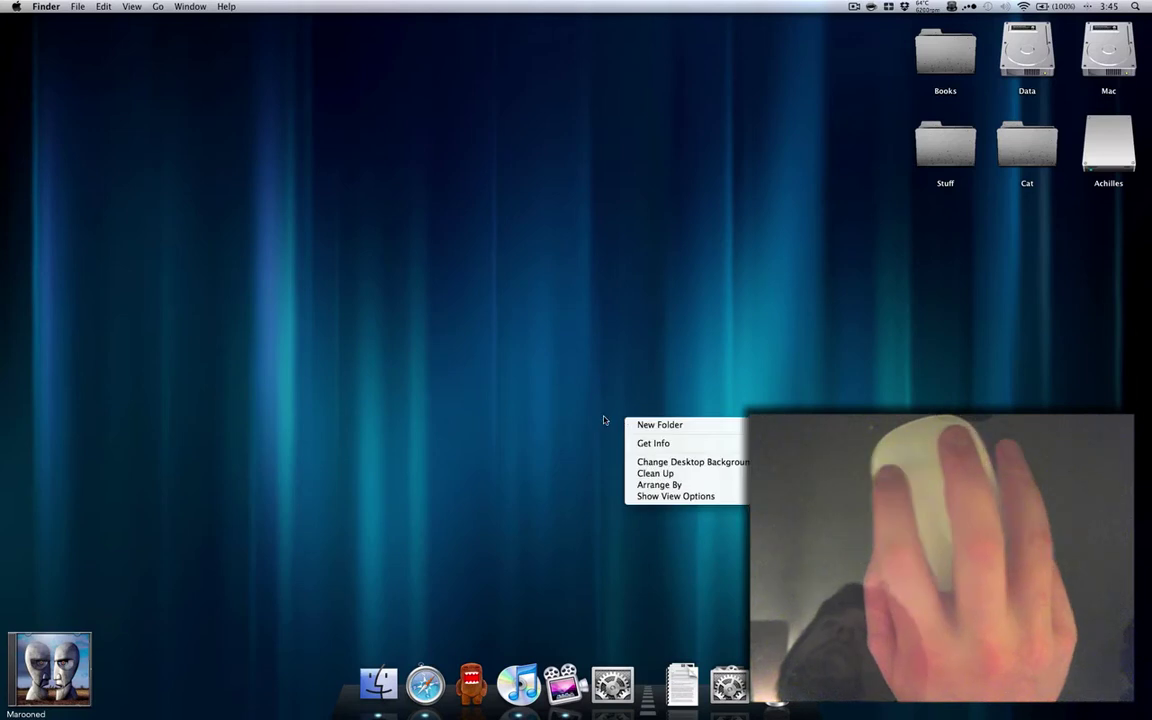
{"action": "left_click", "coordinate": [603, 420]}
{"action": "right_click", "coordinate": [604, 420]}
{"action": "left_click", "coordinate": [604, 420]}
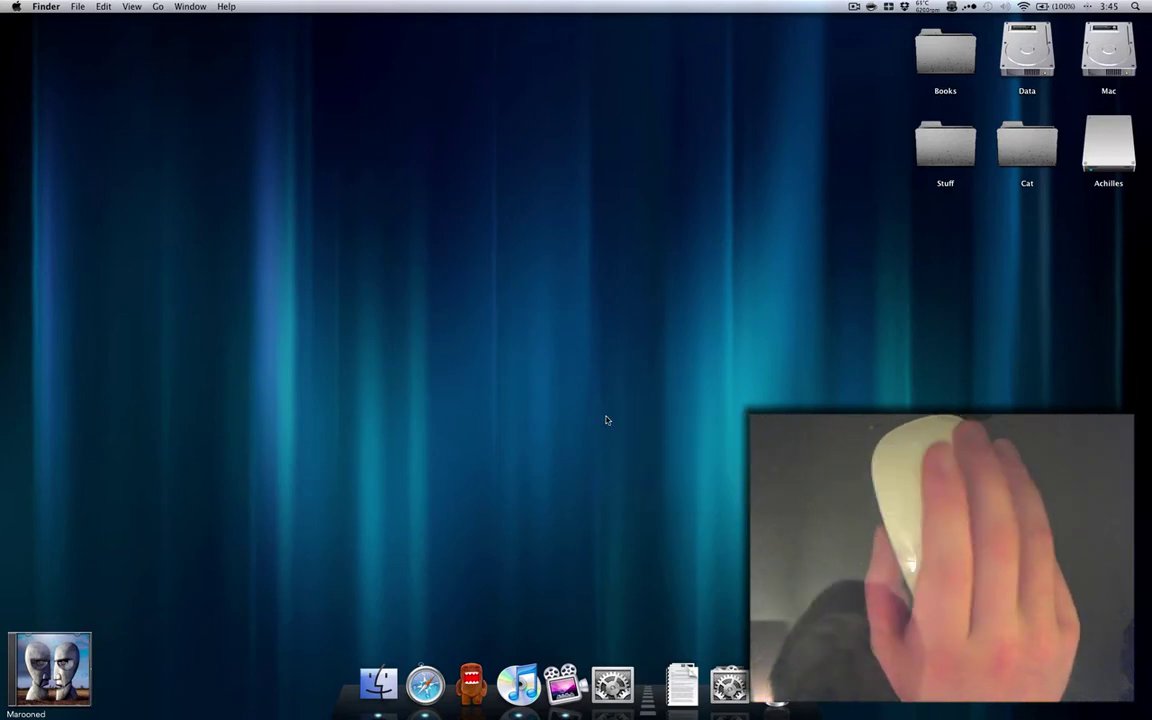
Load youtube.com in Safari and drag the browser window across the desktop.
{"action": "left_click", "coordinate": [425, 684]}
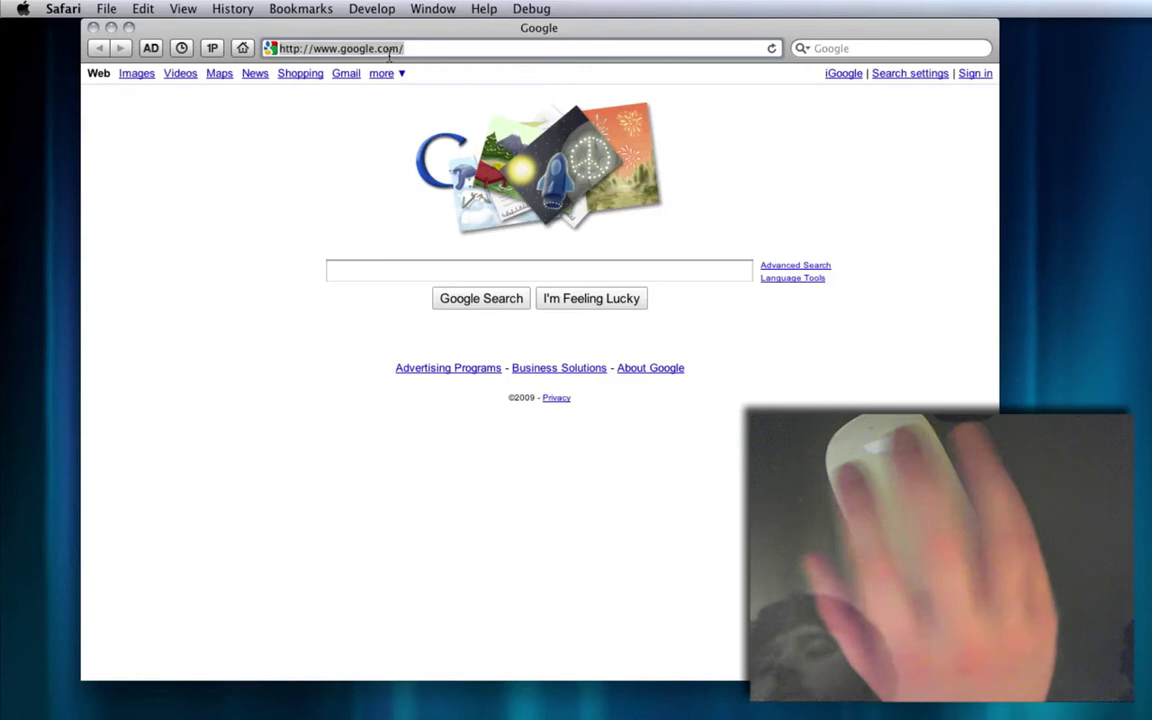
{"action": "type", "text": "youtube.com/"}
{"action": "key", "text": "Return"}
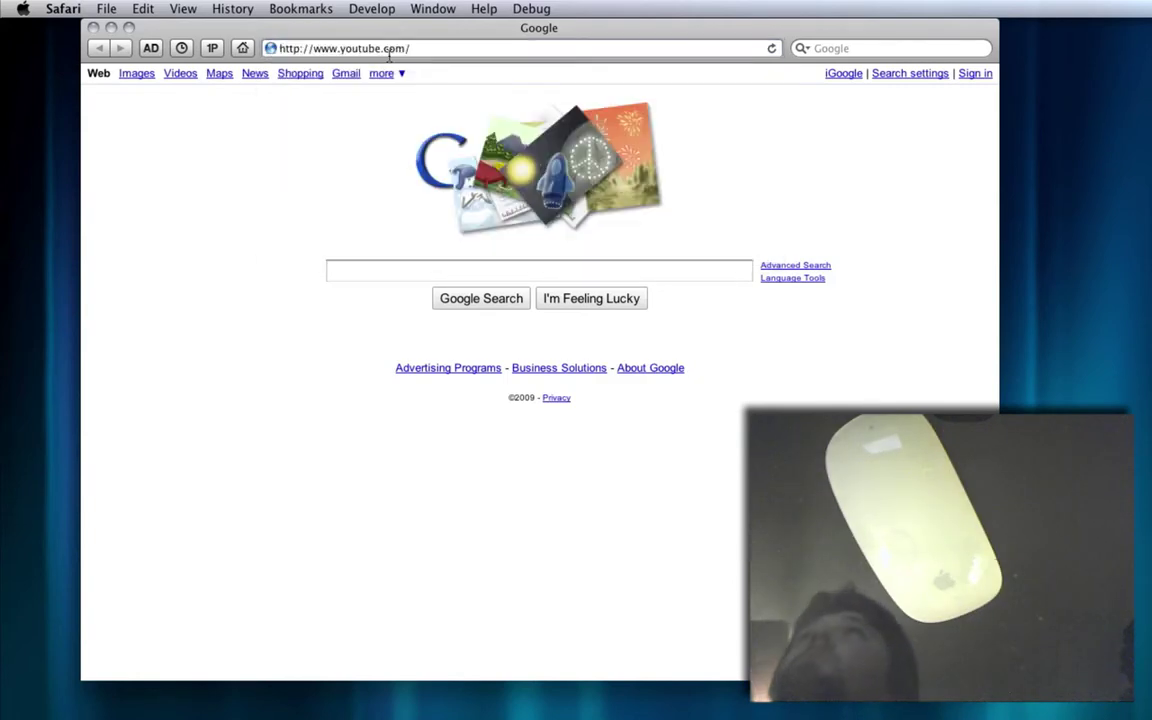
{"action": "left_click_drag", "start_coordinate": [450, 31], "coordinate": [712, 105]}
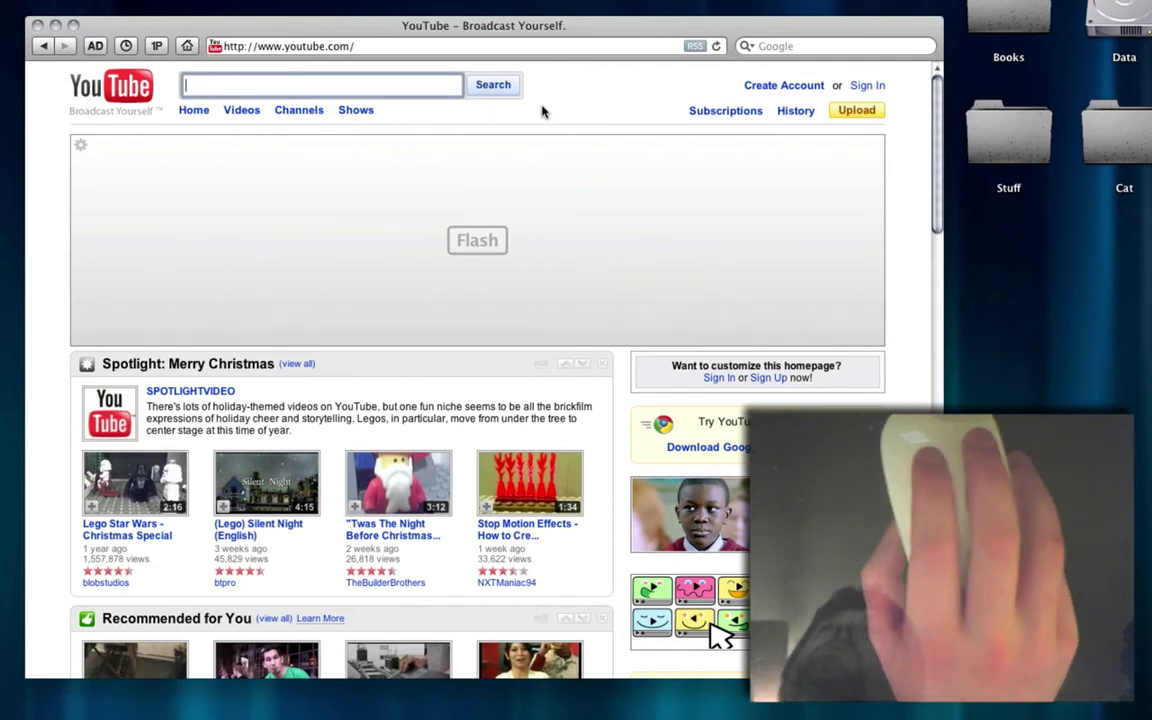
Swipe the page left and right, then close the YouTube window.
{"action": "scroll", "coordinate": [540, 112], "scroll_direction": "left", "scroll_amount": 3}
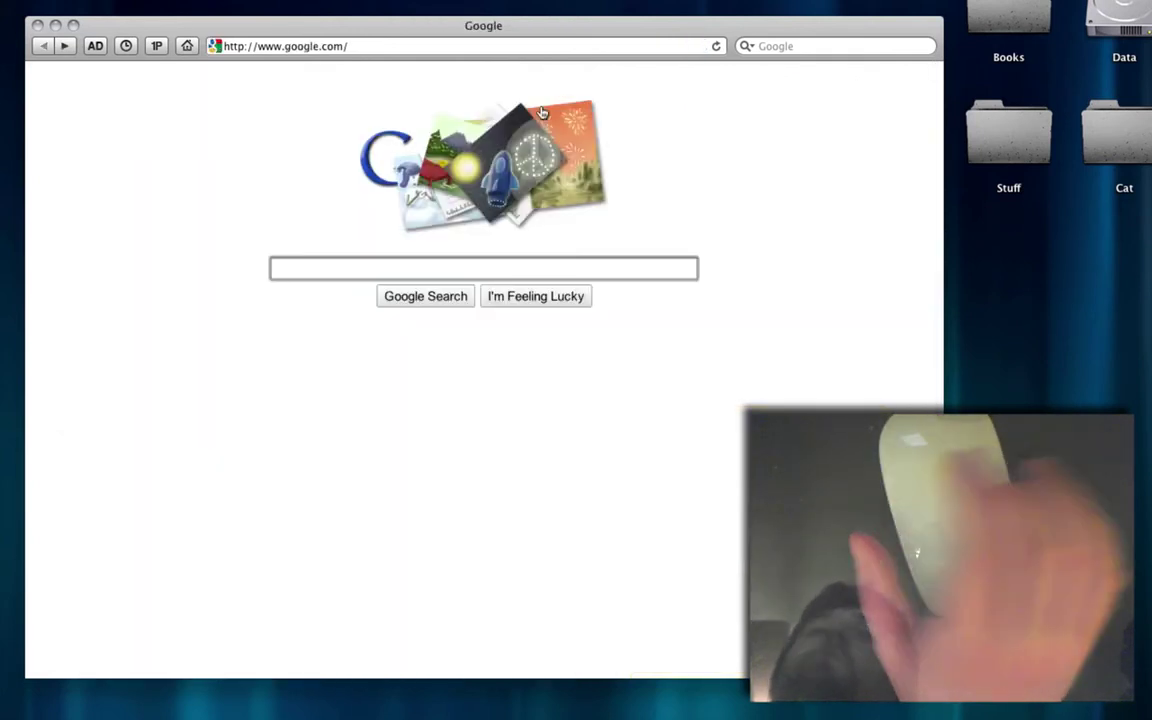
{"action": "scroll", "coordinate": [540, 112], "scroll_direction": "right", "scroll_amount": 3}
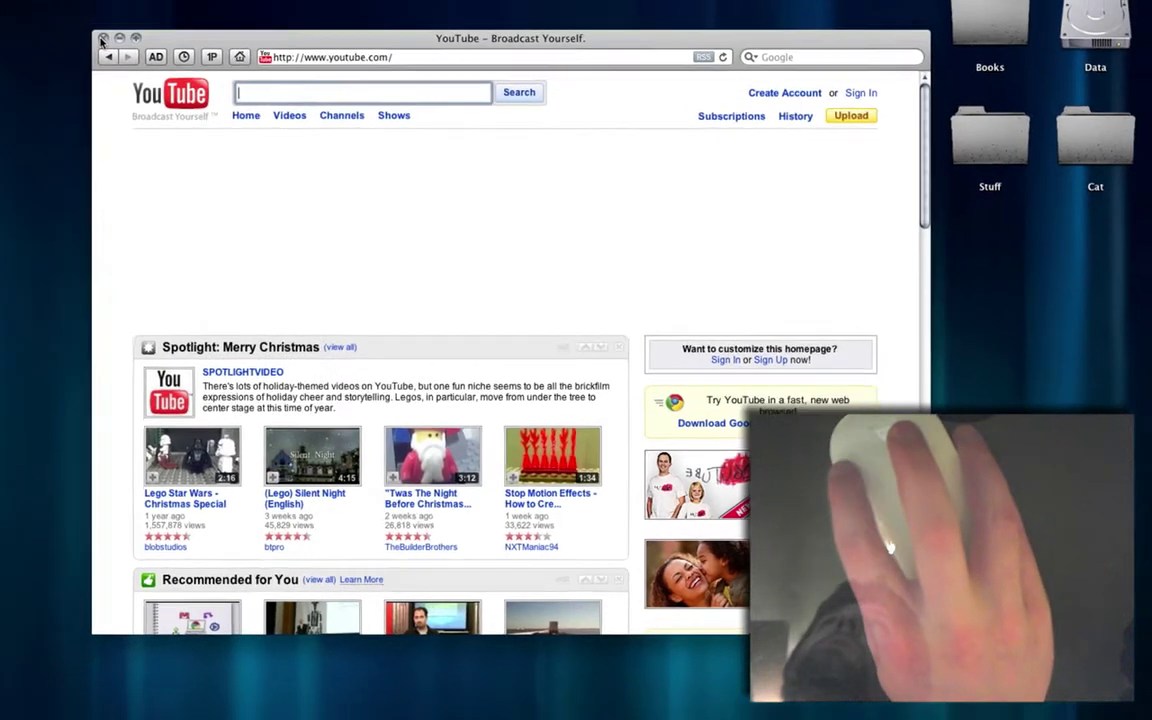
{"action": "left_click", "coordinate": [37, 26]}
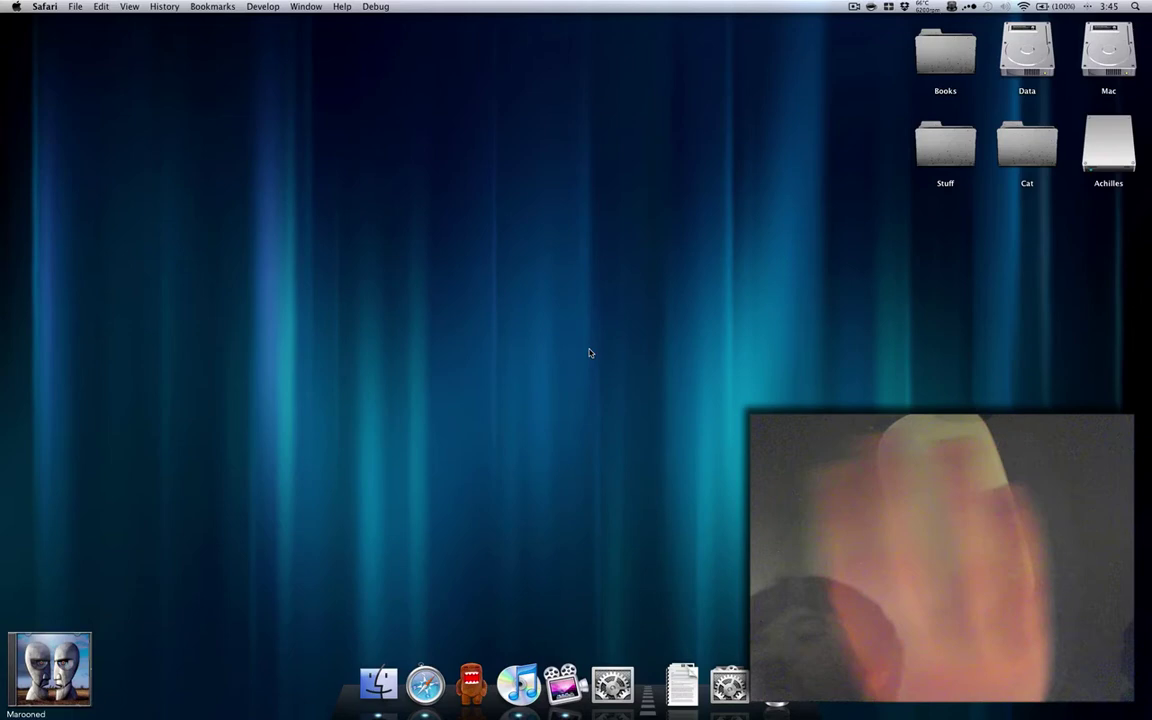
{"action": "key", "text": "ctrl+space"}
{"action": "type", "text": "sou"}
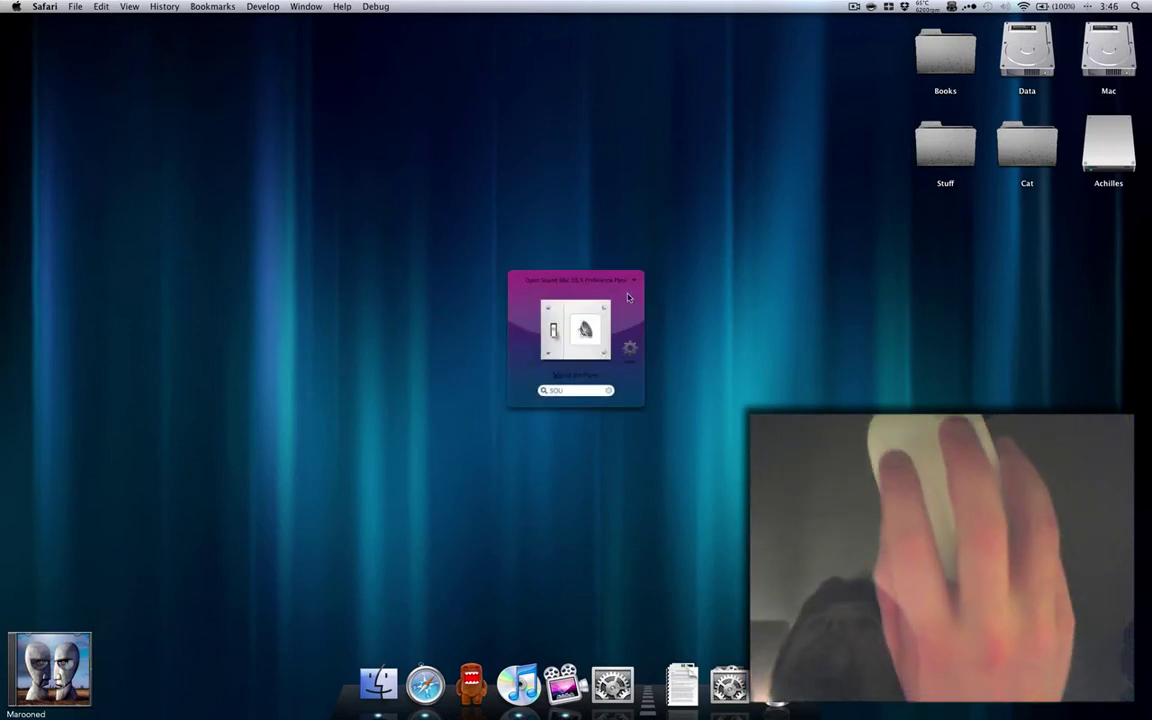
{"action": "left_click", "coordinate": [630, 350]}
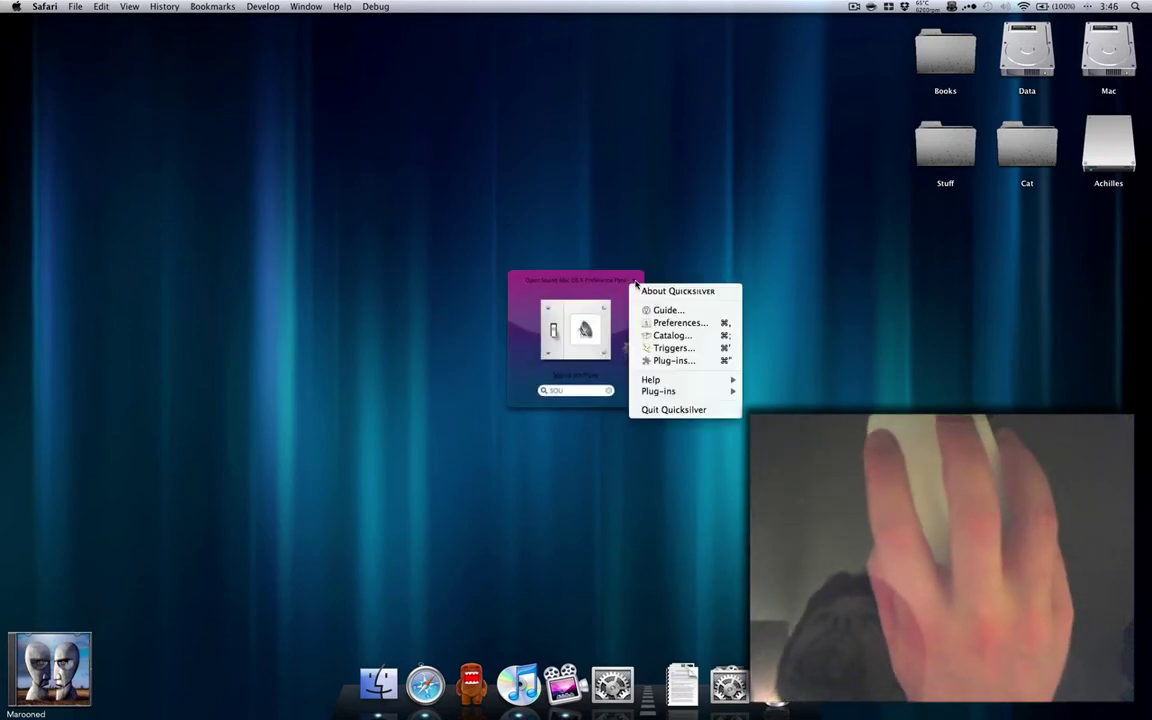
{"action": "left_click", "coordinate": [673, 348]}
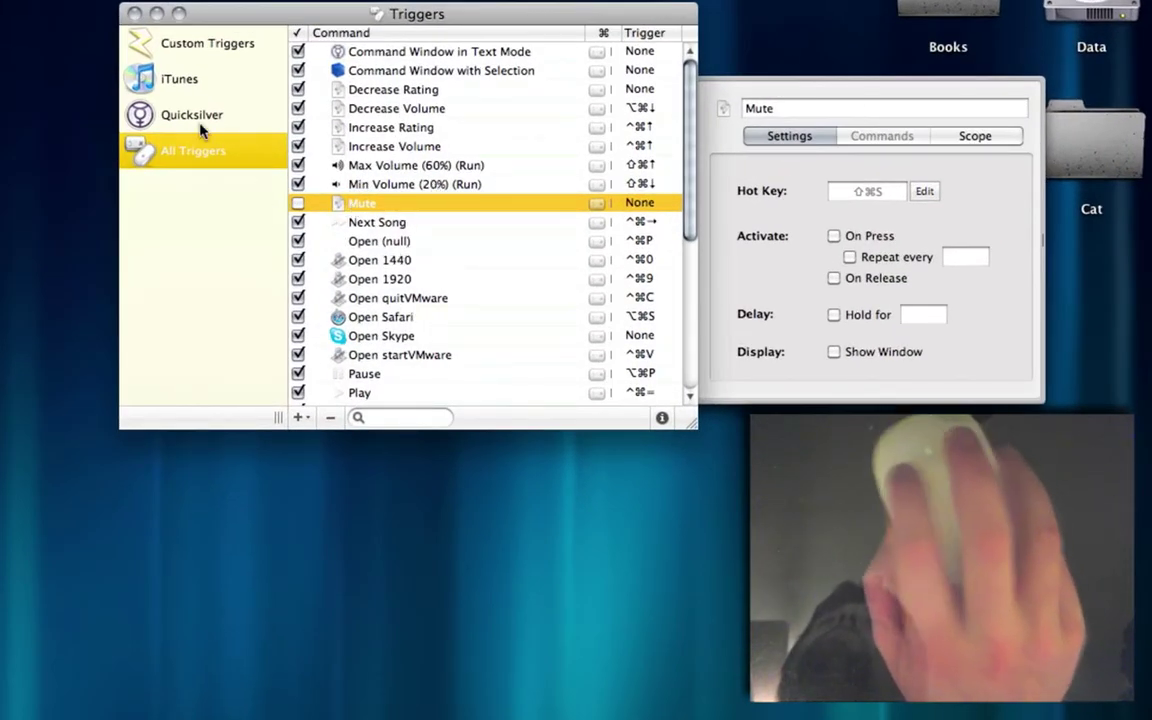
{"action": "left_click", "coordinate": [177, 84]}
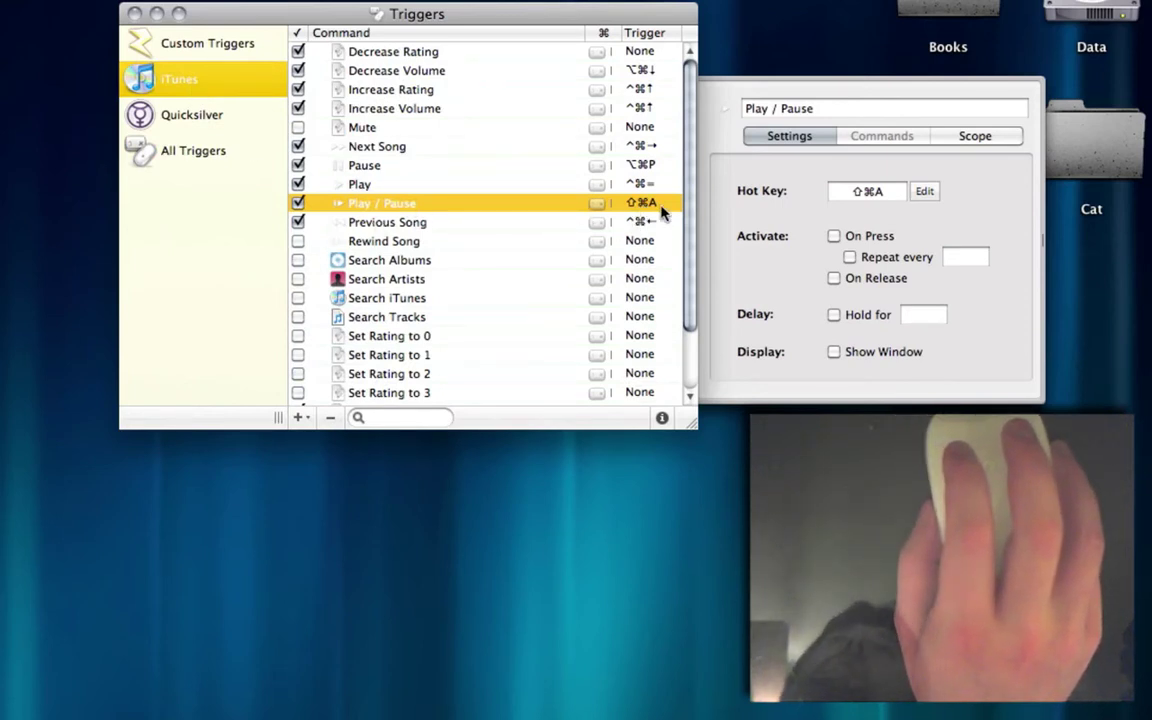
{"action": "left_click", "coordinate": [130, 14]}
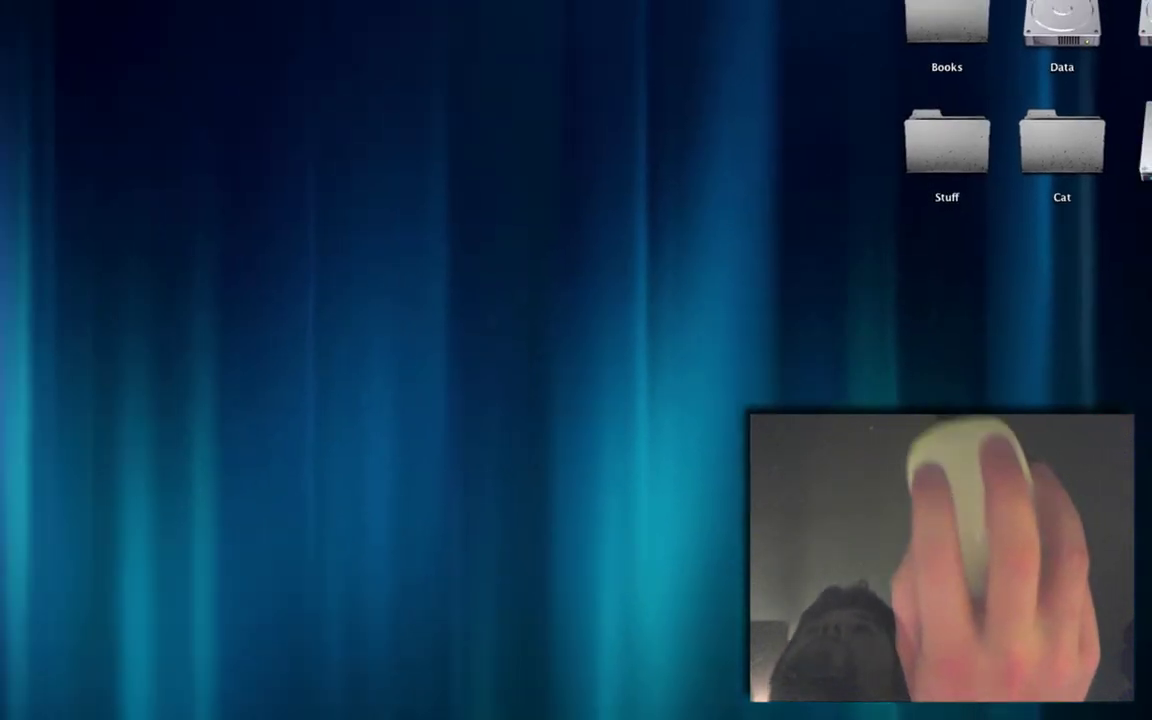
Open the BetterTouchTool pane from a centred System Preferences and reposition the Gestures window.
{"action": "left_click", "coordinate": [612, 684]}
{"action": "left_click_drag", "start_coordinate": [870, 237], "coordinate": [579, 218]}
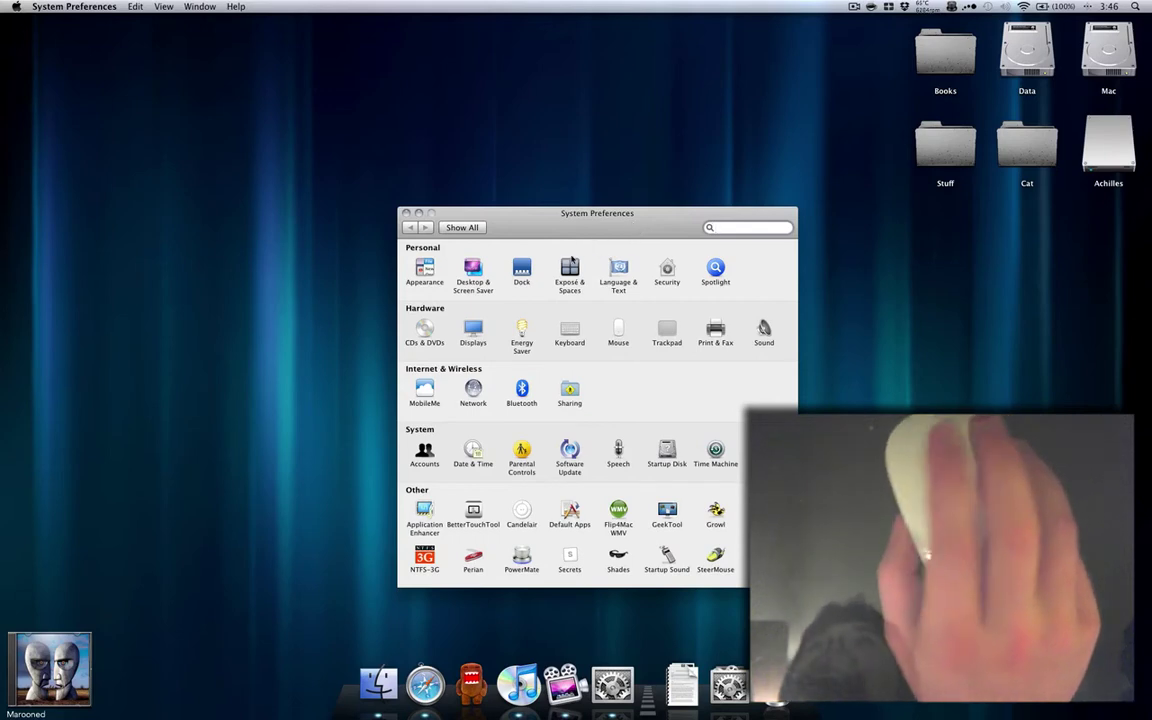
{"action": "left_click", "coordinate": [476, 512]}
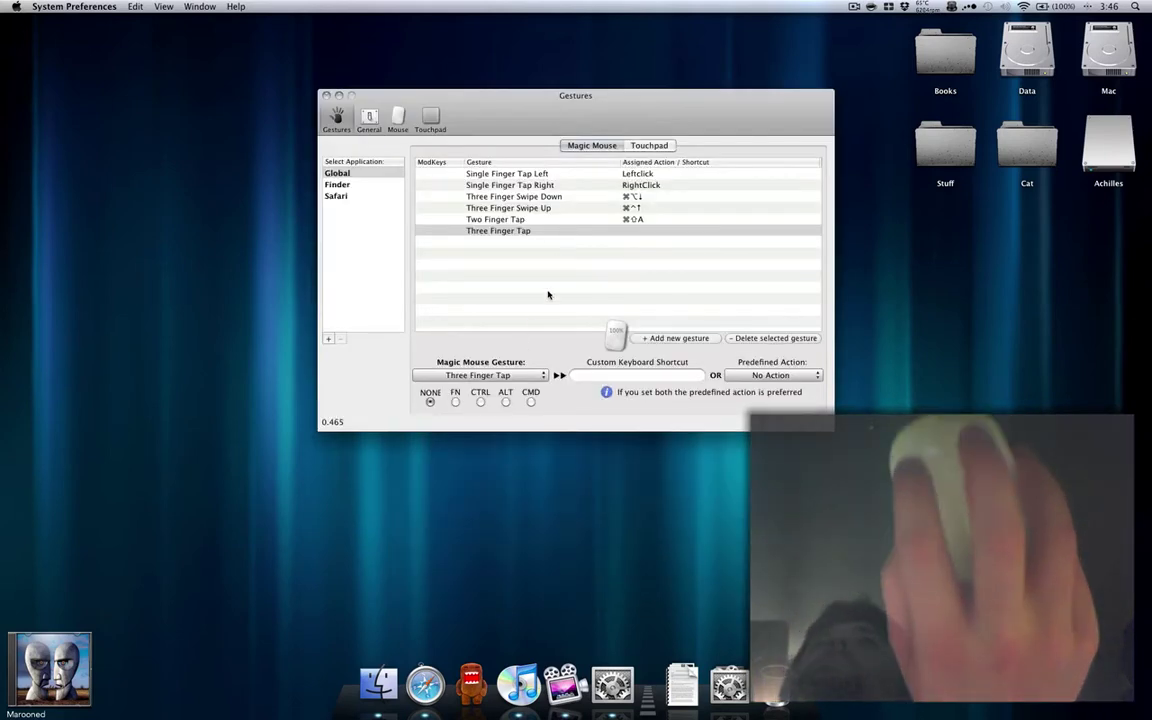
{"action": "left_click_drag", "start_coordinate": [514, 129], "coordinate": [567, 176]}
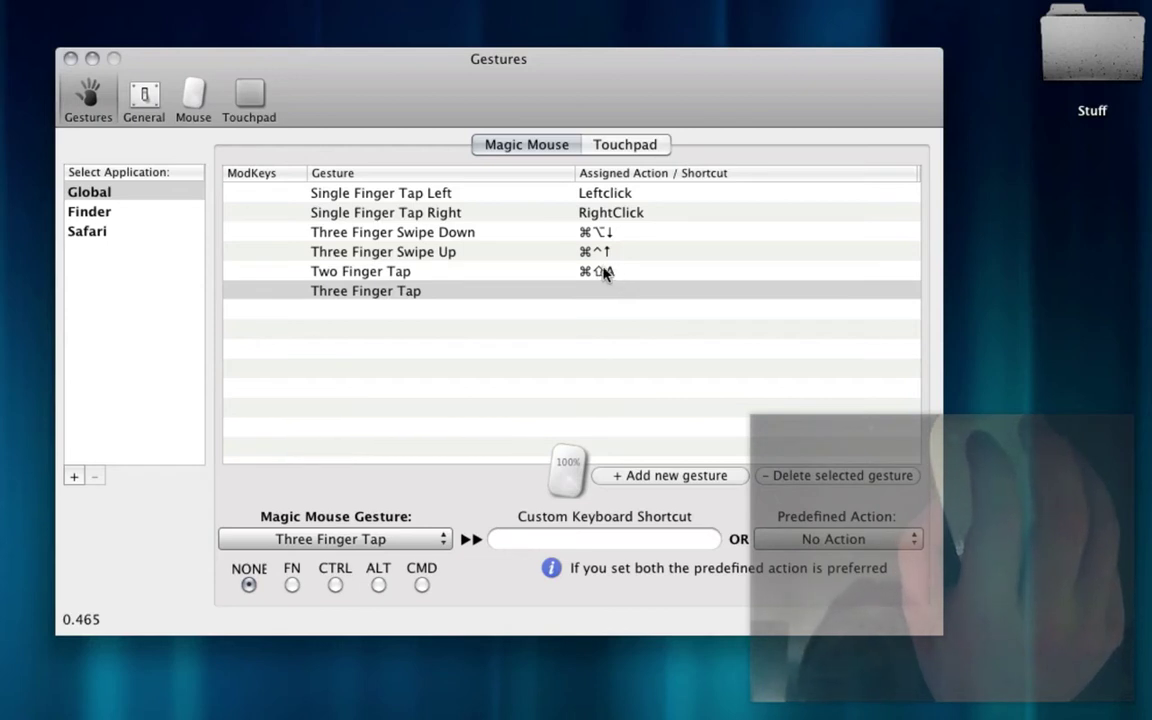
Go through General and Mouse settings to the Clicks page showing middle-click and 3 Finger Click.
{"action": "left_click", "coordinate": [146, 100]}
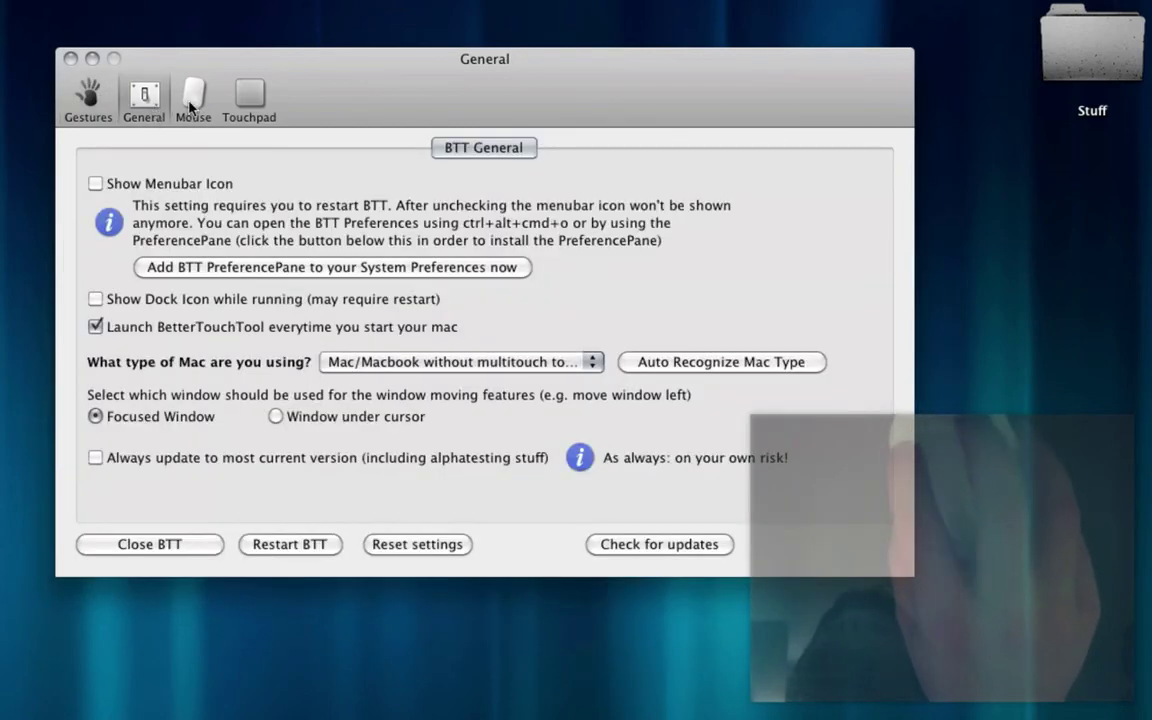
{"action": "left_click", "coordinate": [191, 100]}
{"action": "left_click", "coordinate": [156, 152]}
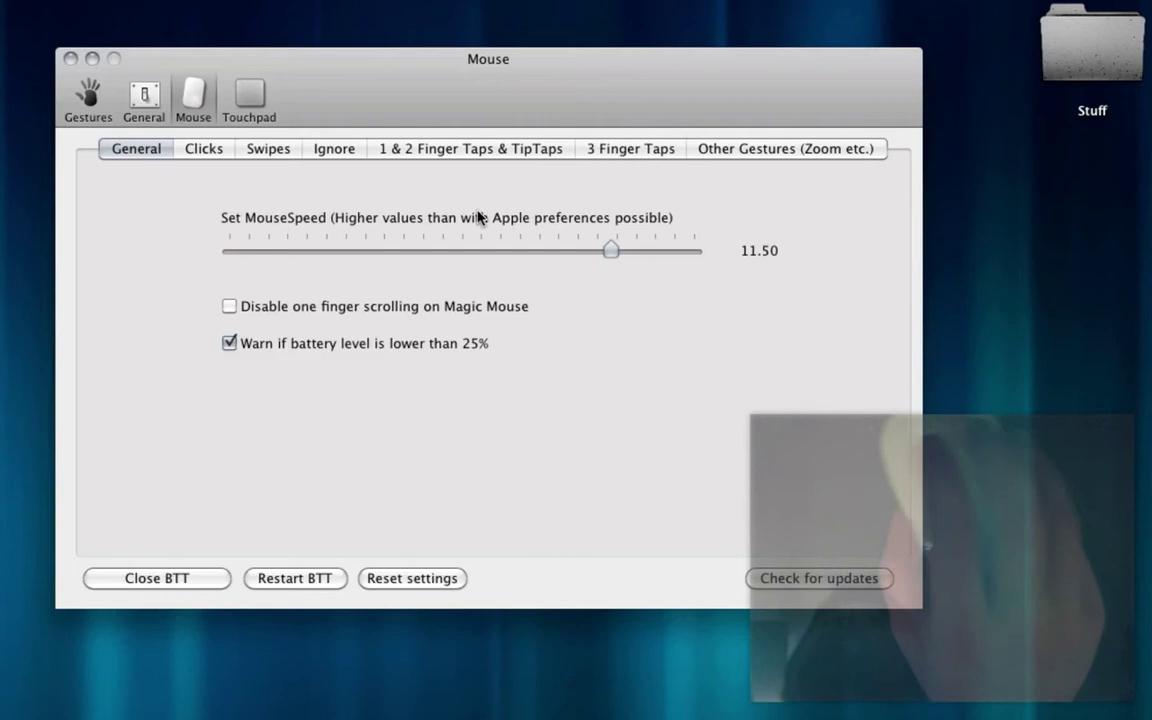
{"action": "left_click", "coordinate": [215, 149]}
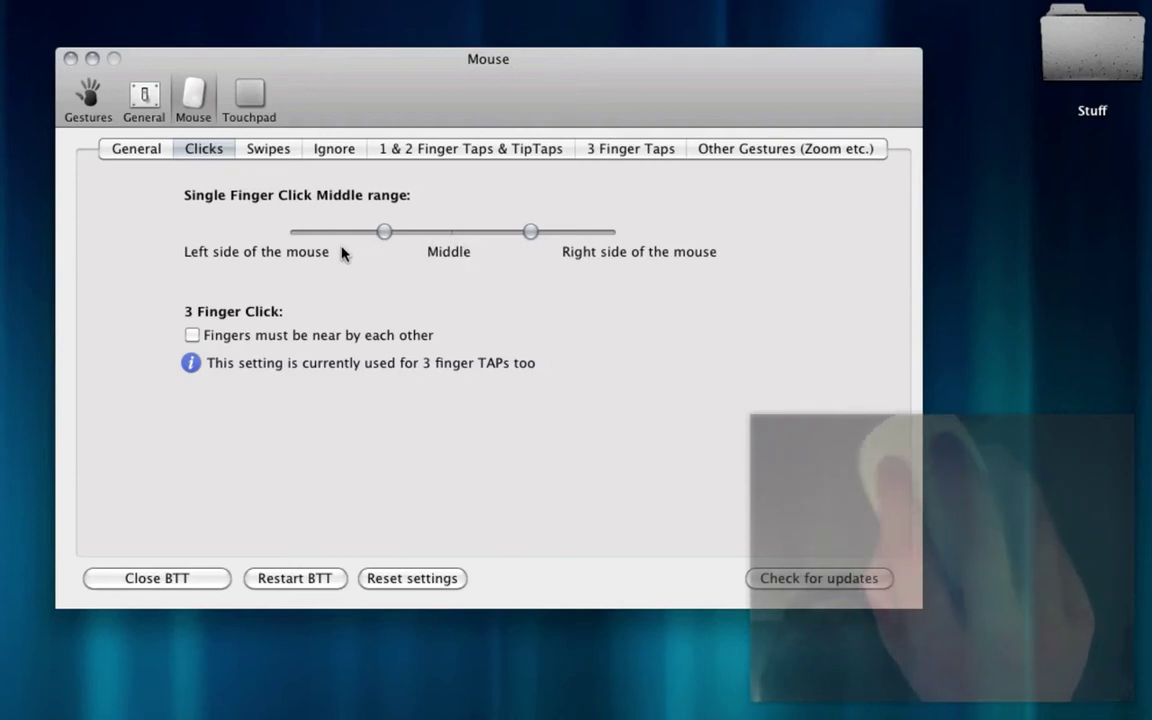
Tick Three finger taps on the Ignore page, then view 1 & 2 Finger Taps & TipTaps.
{"action": "left_click", "coordinate": [270, 150]}
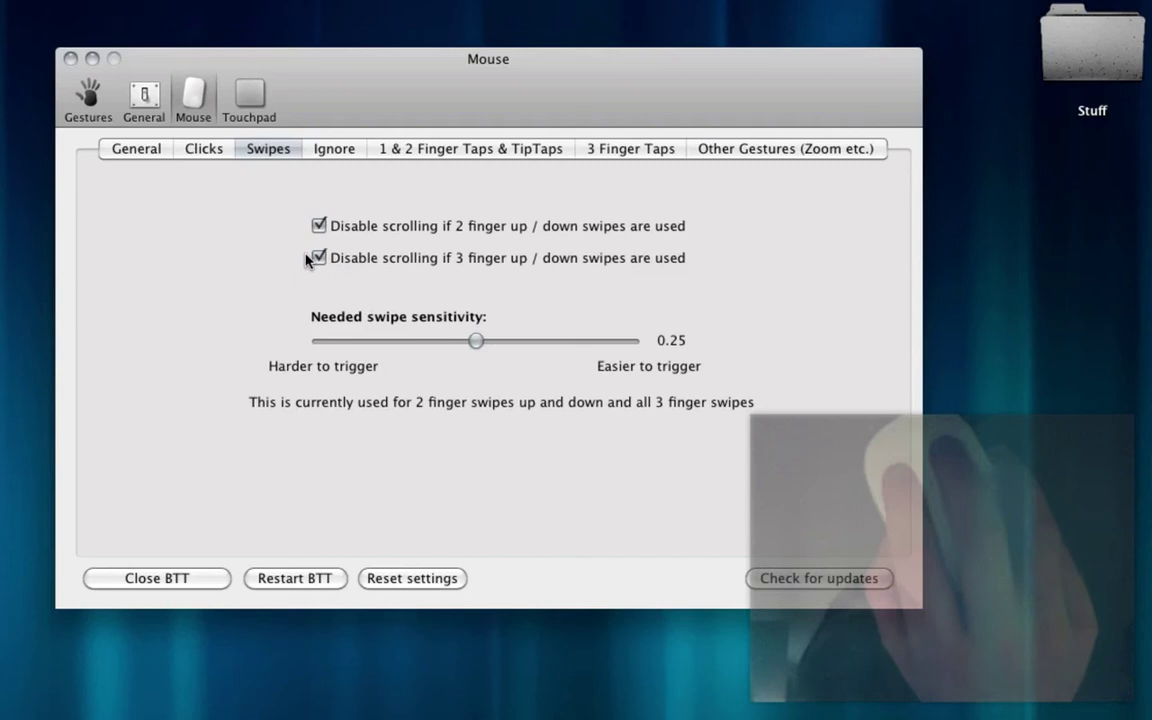
{"action": "left_click", "coordinate": [357, 152]}
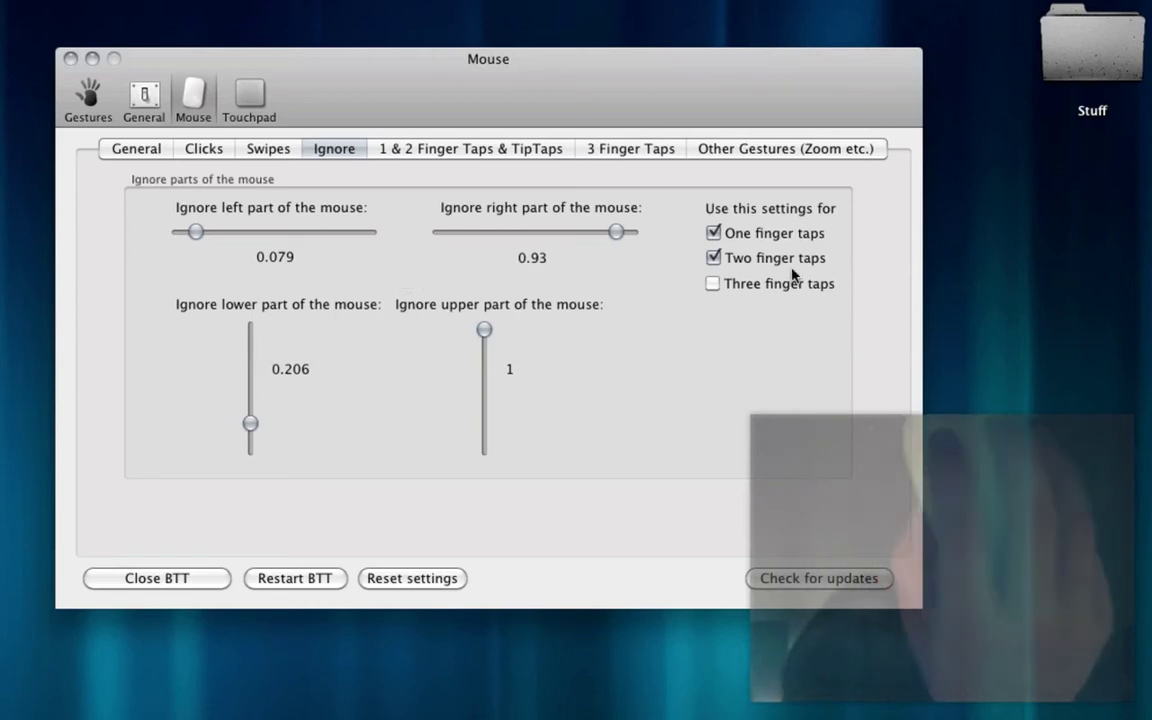
{"action": "left_click", "coordinate": [716, 284]}
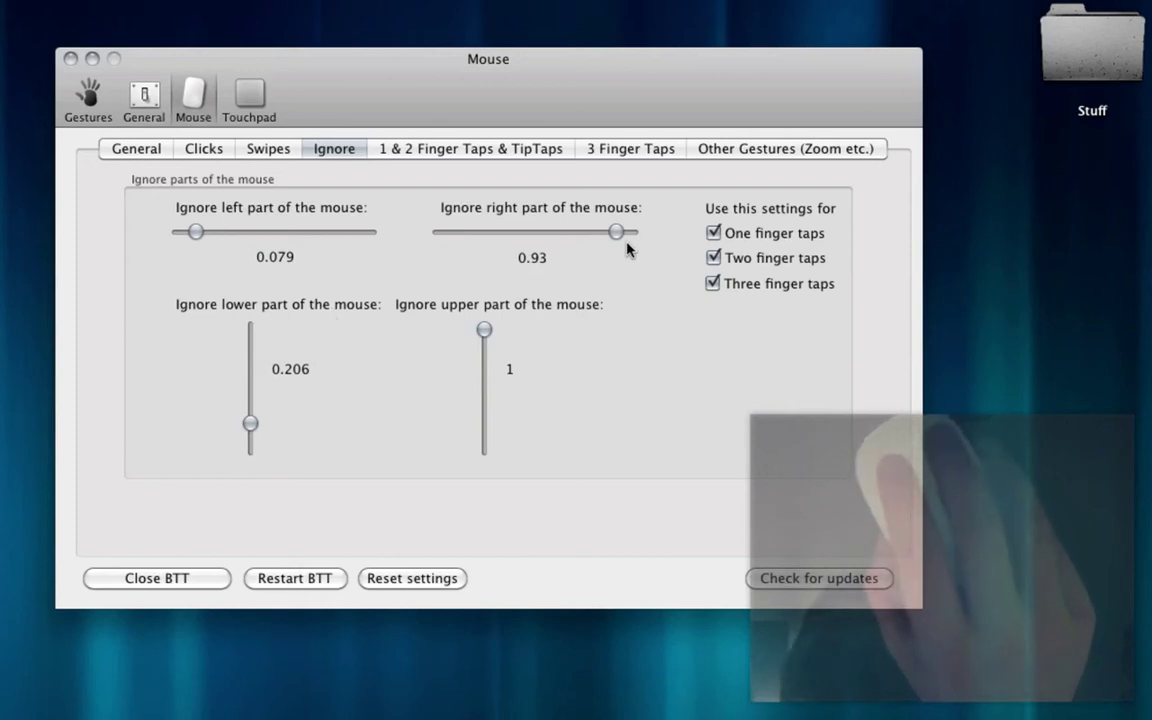
{"action": "left_click", "coordinate": [430, 150]}
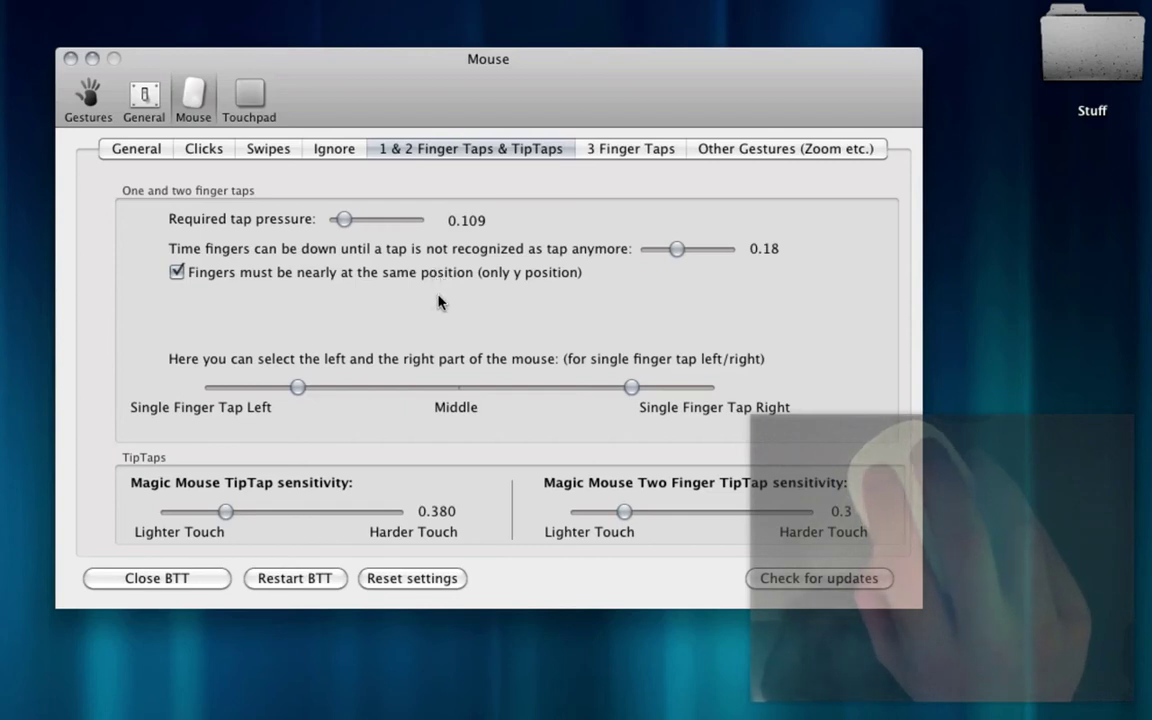
Look over the 3 Finger Taps and Other Gestures (Zoom etc.) pages, then return to Gestures.
{"action": "left_click", "coordinate": [599, 150]}
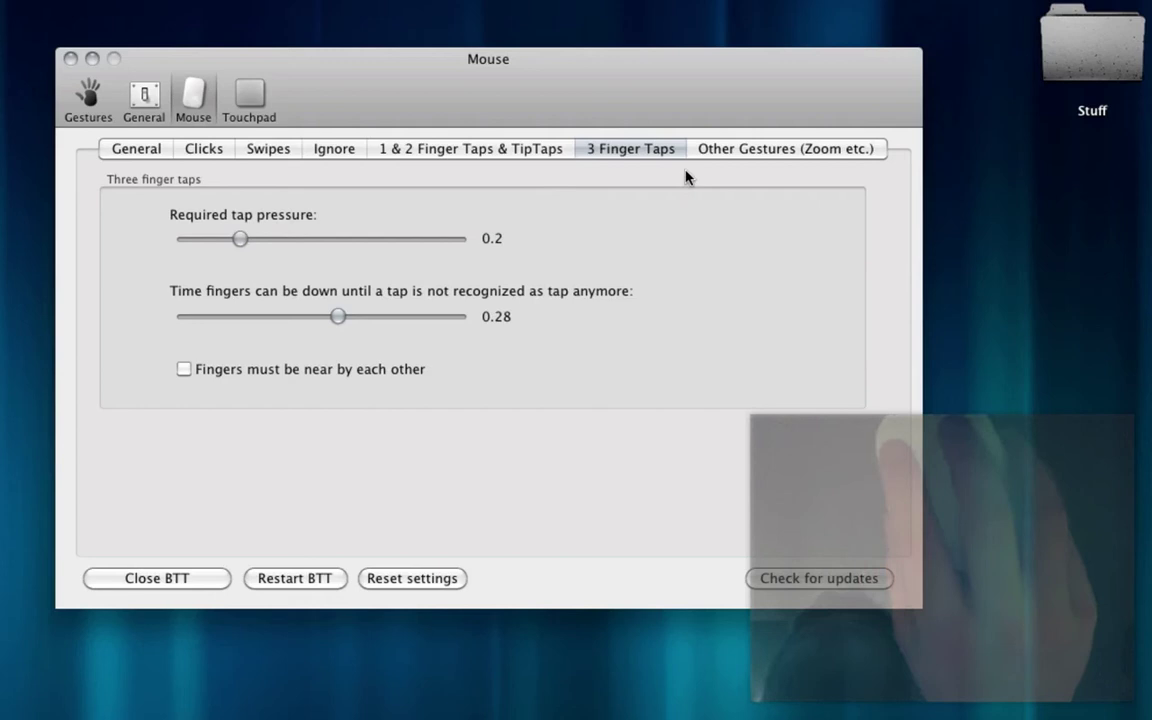
{"action": "left_click", "coordinate": [733, 148]}
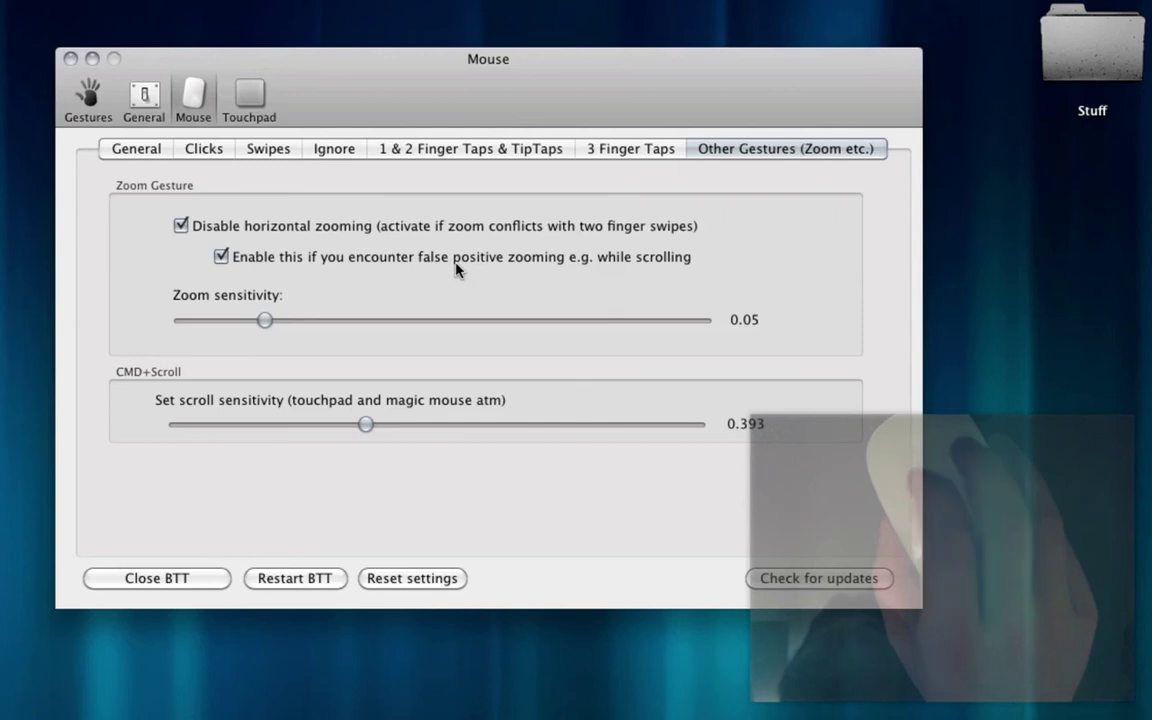
{"action": "left_click", "coordinate": [88, 98]}
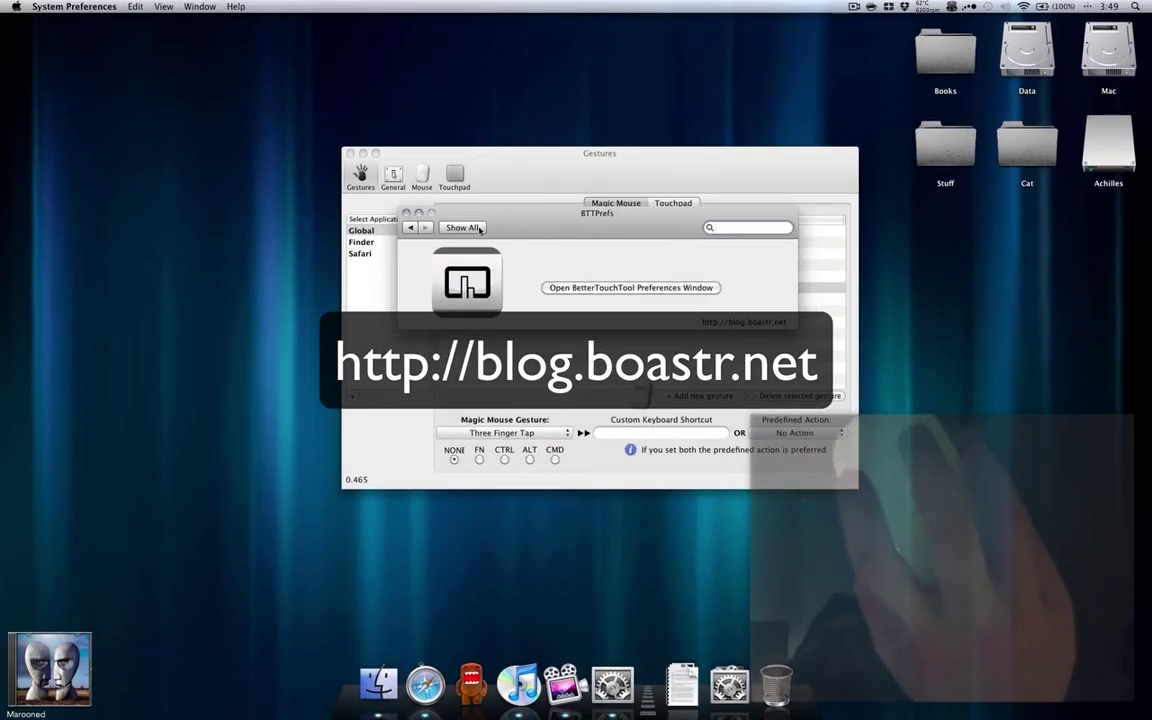
Quit System Preferences and compare the Finder, Safari, then Global gesture lists.
{"action": "left_click", "coordinate": [422, 227]}
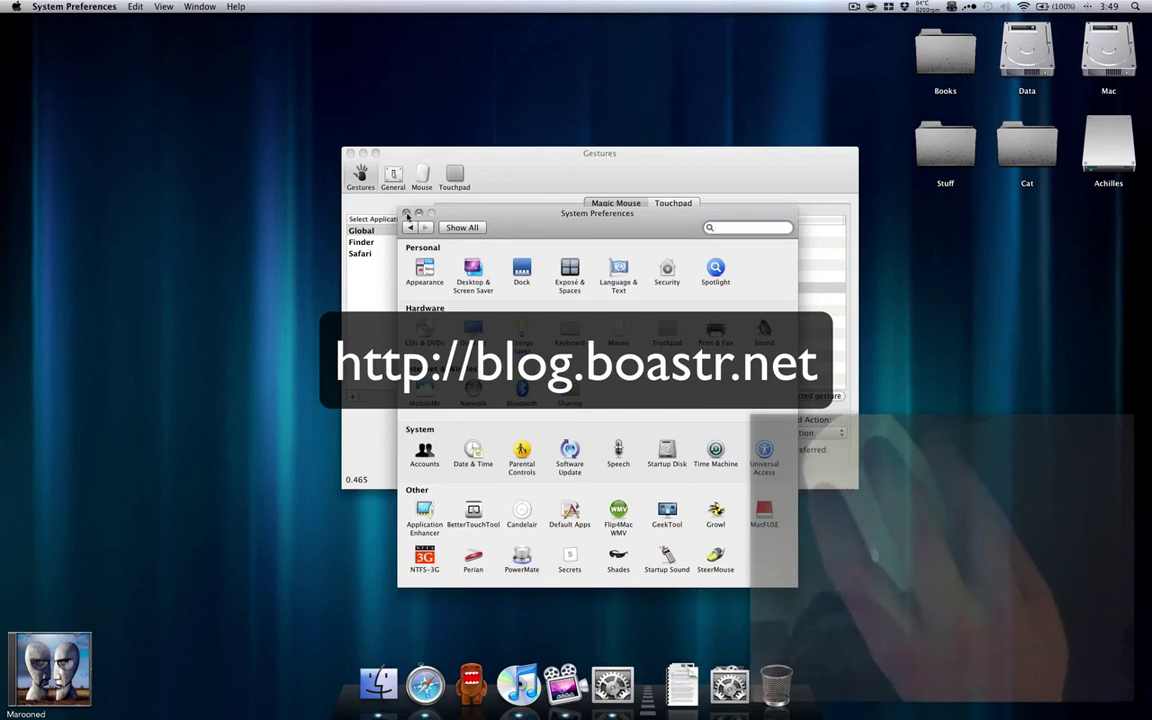
{"action": "key", "text": "super+q"}
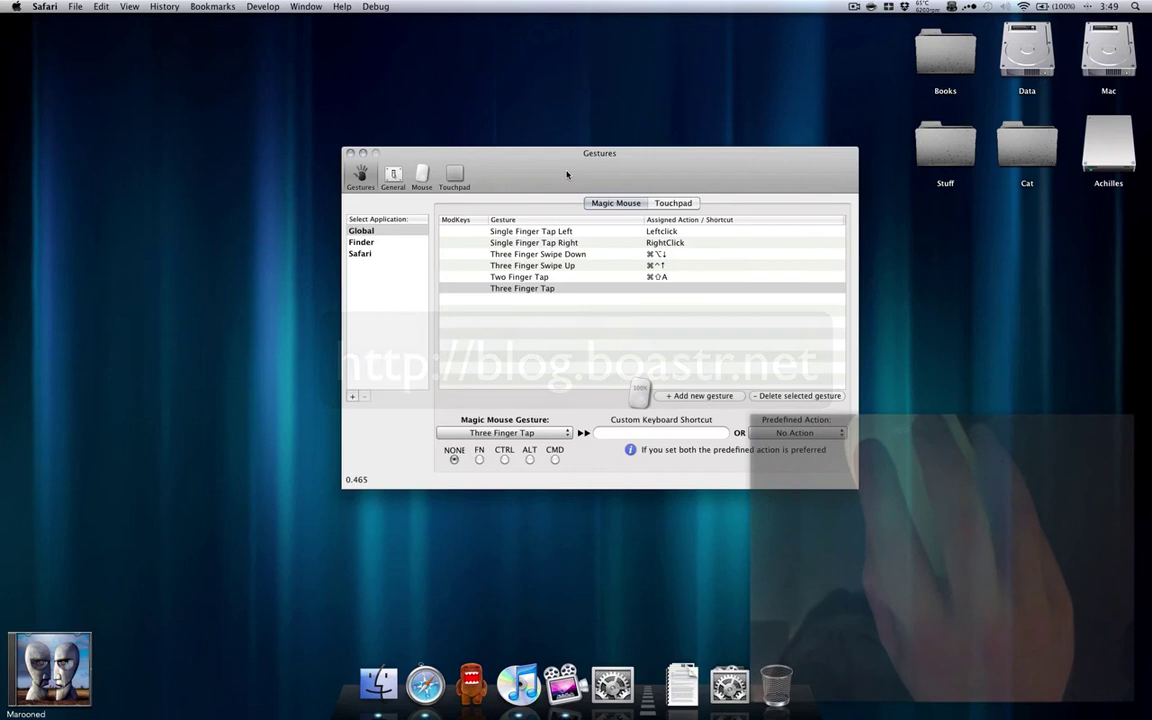
{"action": "left_click", "coordinate": [377, 243]}
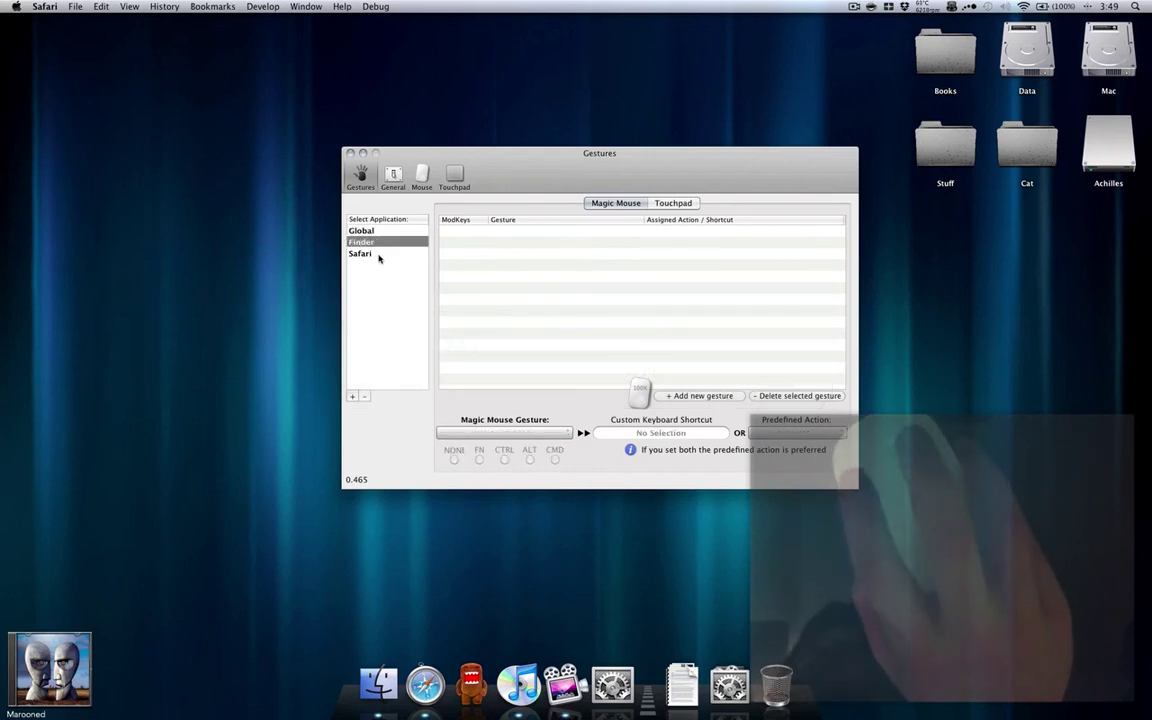
{"action": "left_click", "coordinate": [378, 256]}
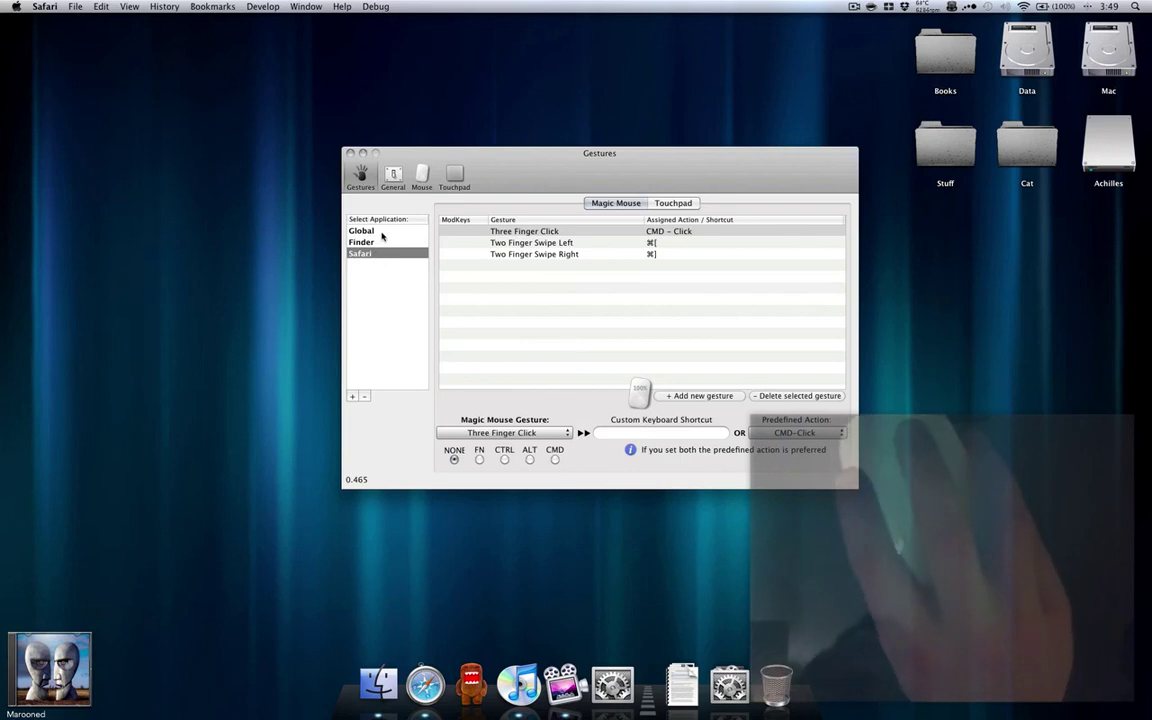
{"action": "left_click", "coordinate": [382, 234]}
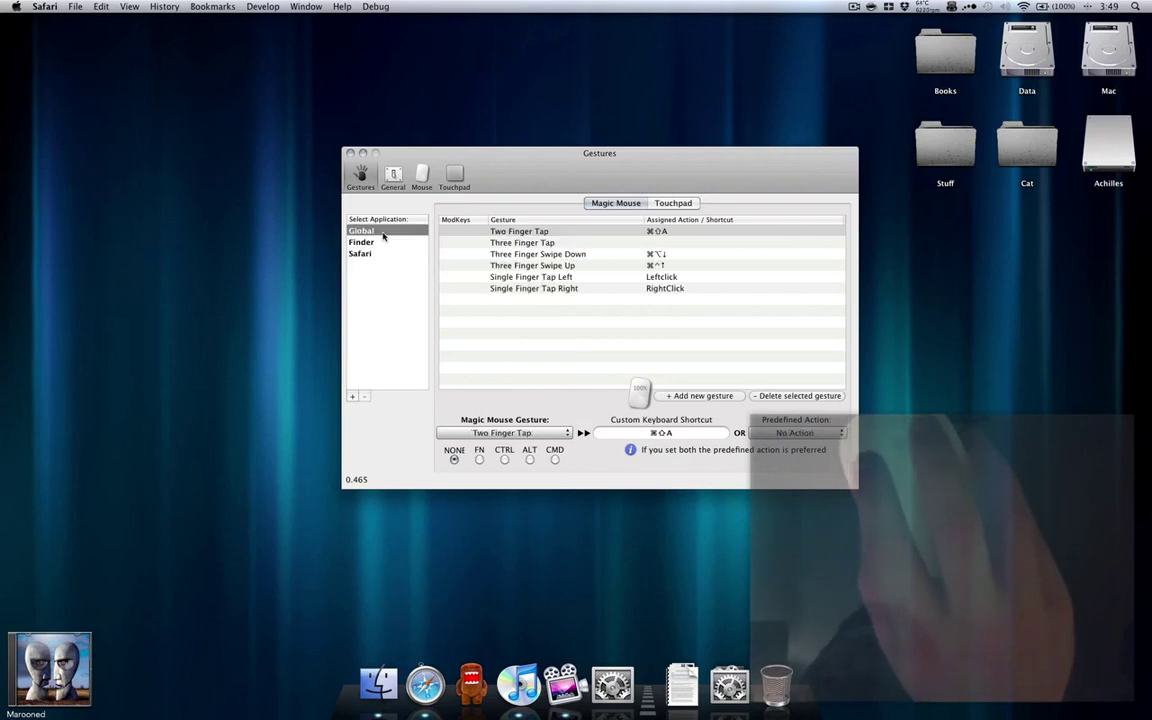